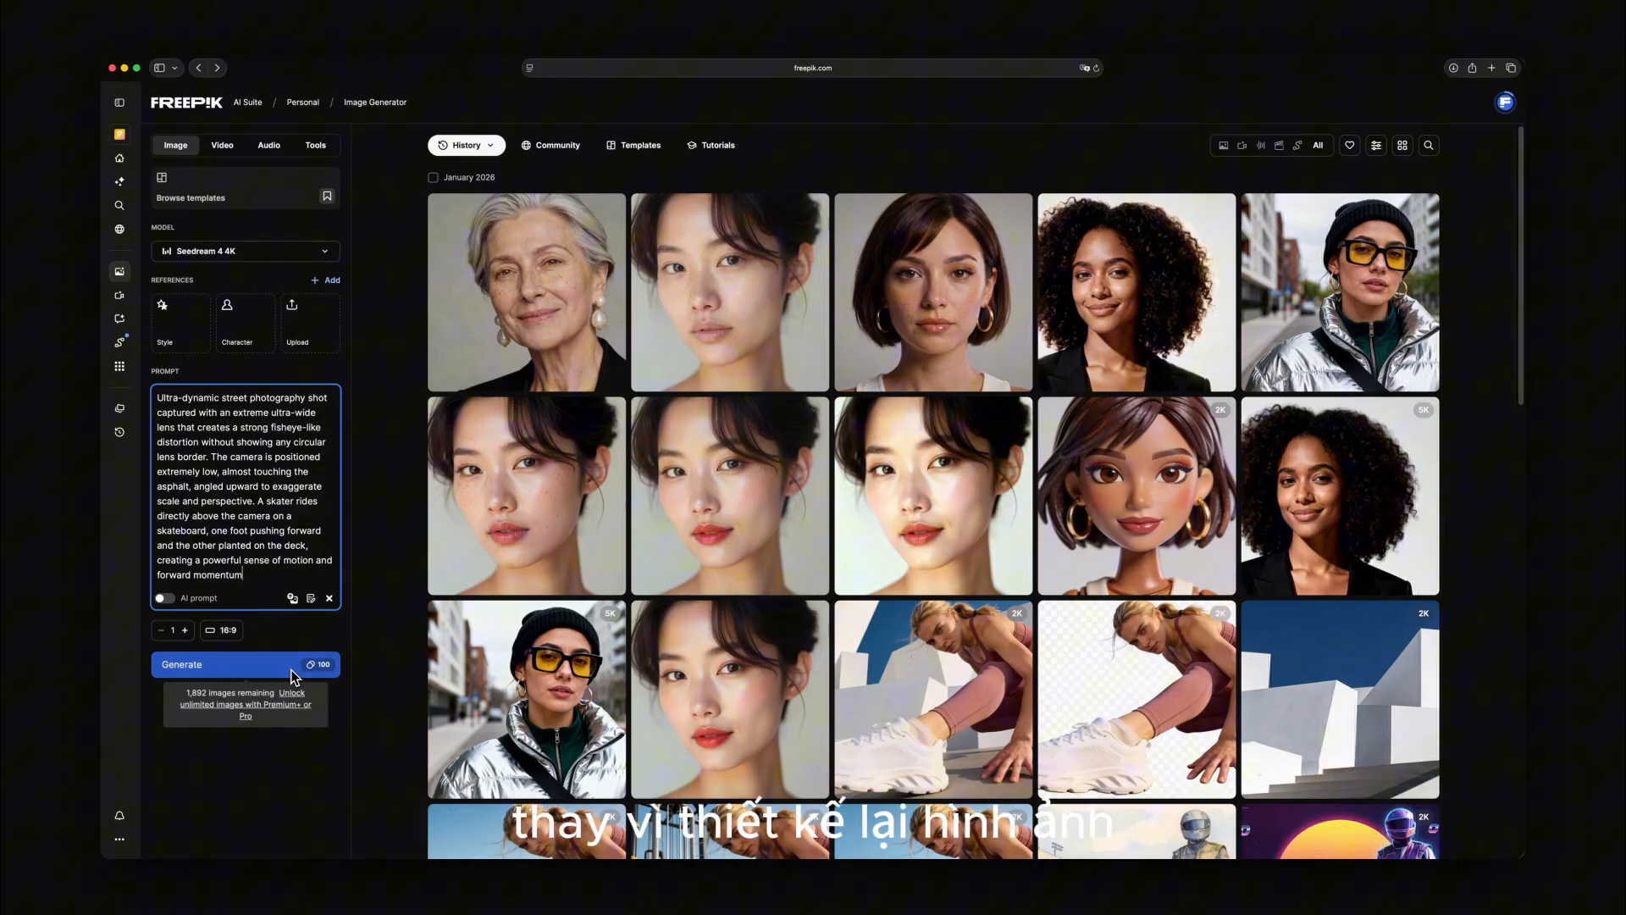
# Step: Generate the fisheye street skater image from the prompt with Seedream 4 4K and open it in the image editor's Adjust settings
pyautogui.click(291, 669)
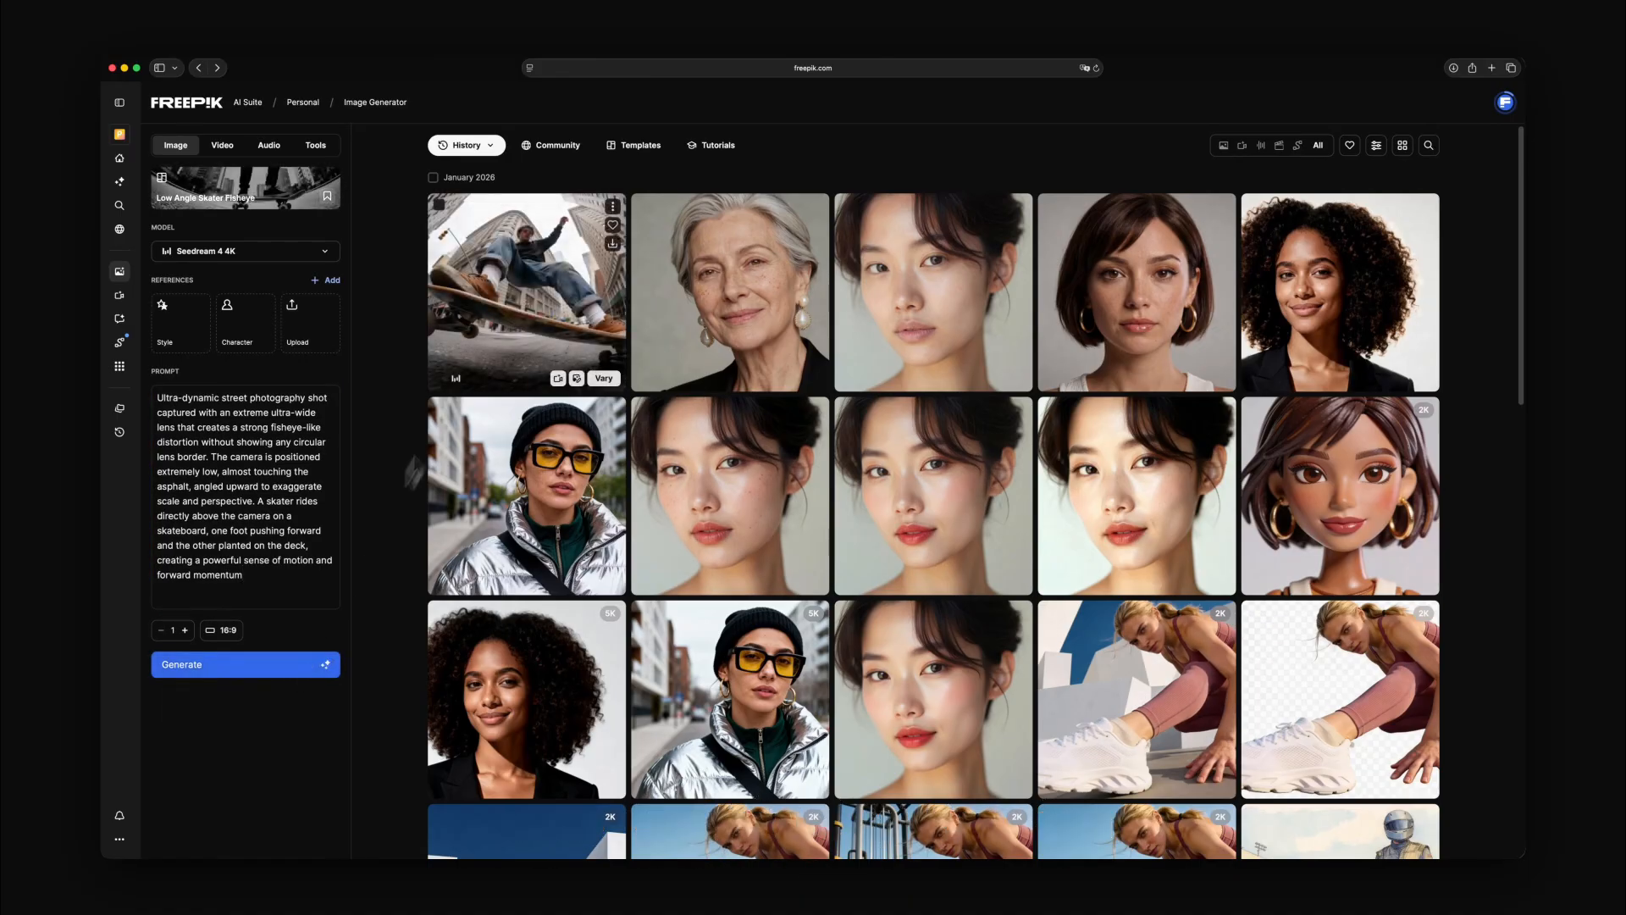
pyautogui.click(510, 308)
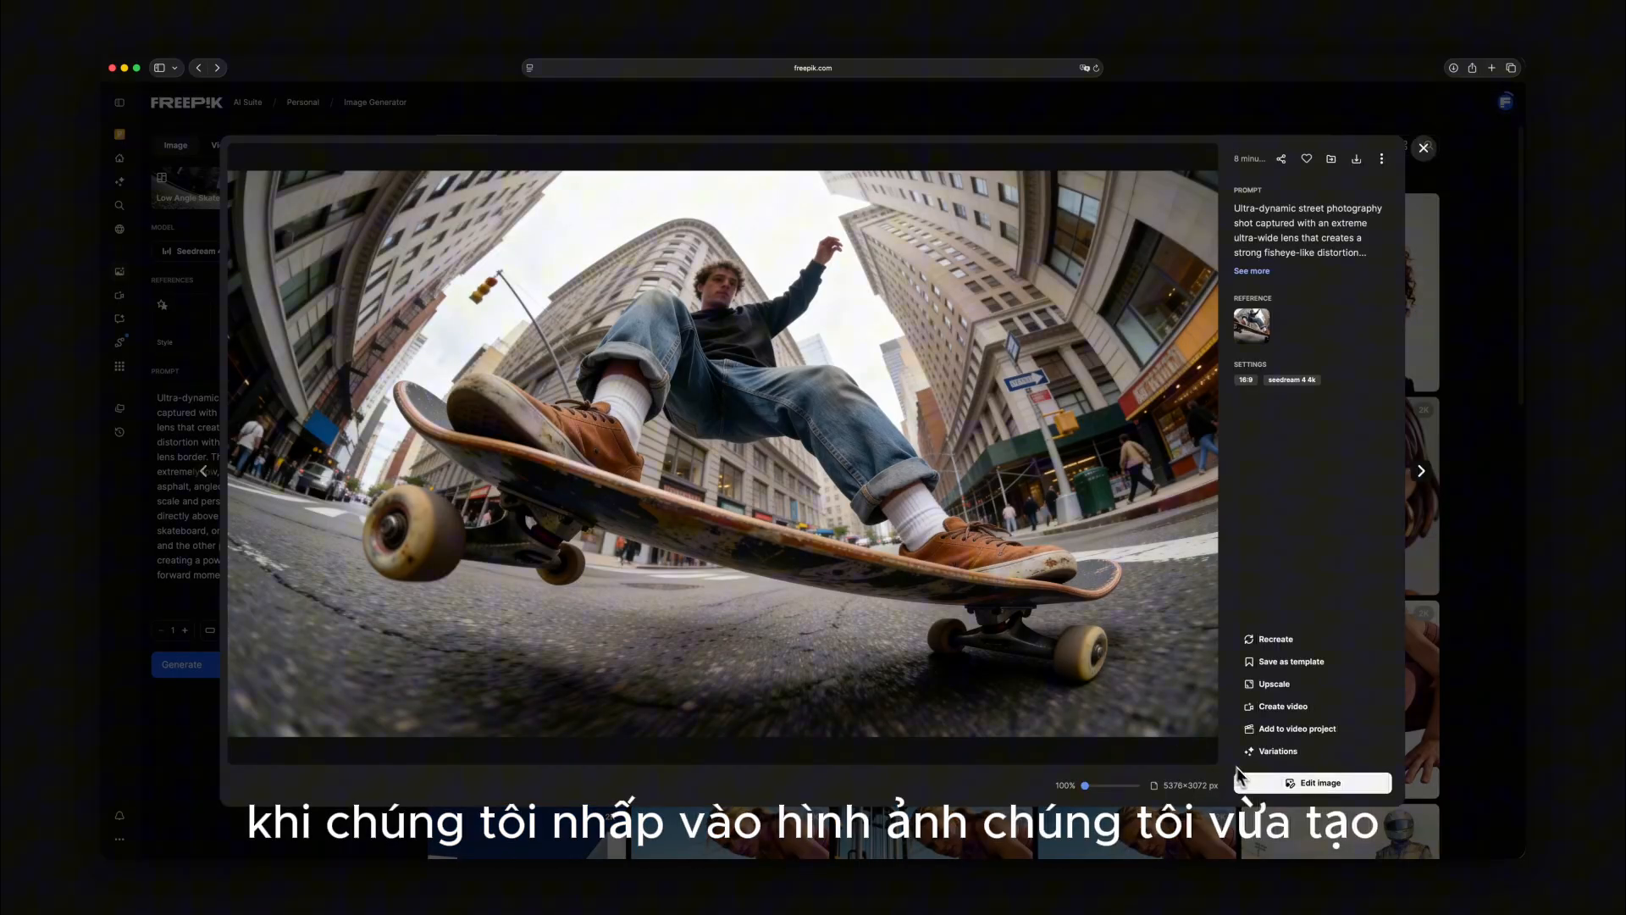
pyautogui.click(1270, 782)
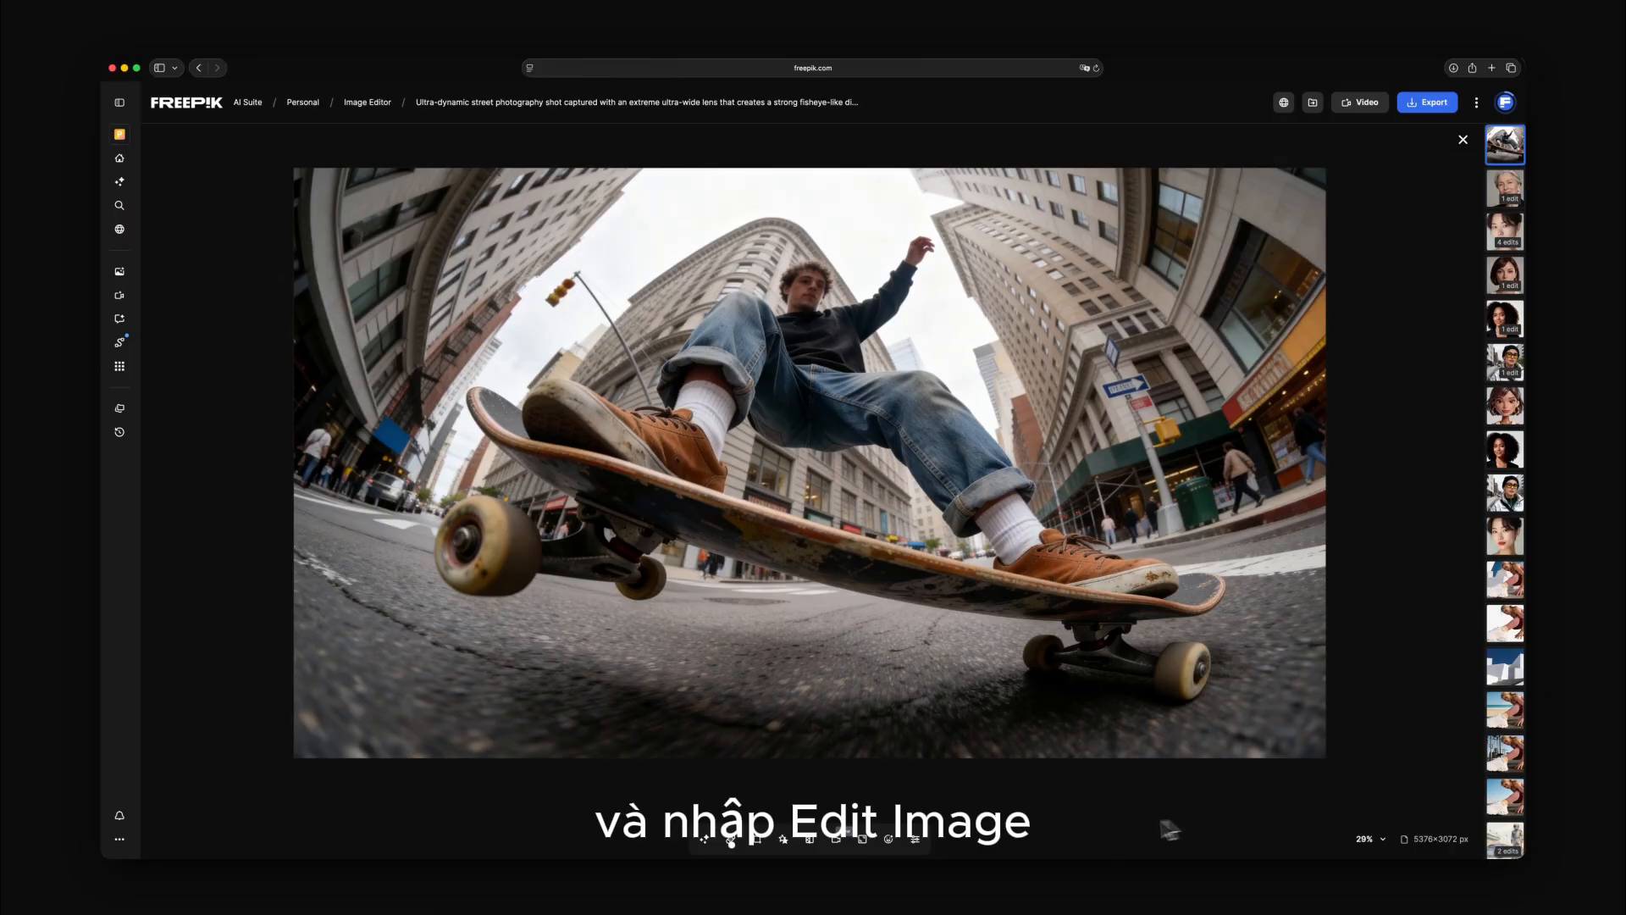
pyautogui.click(915, 840)
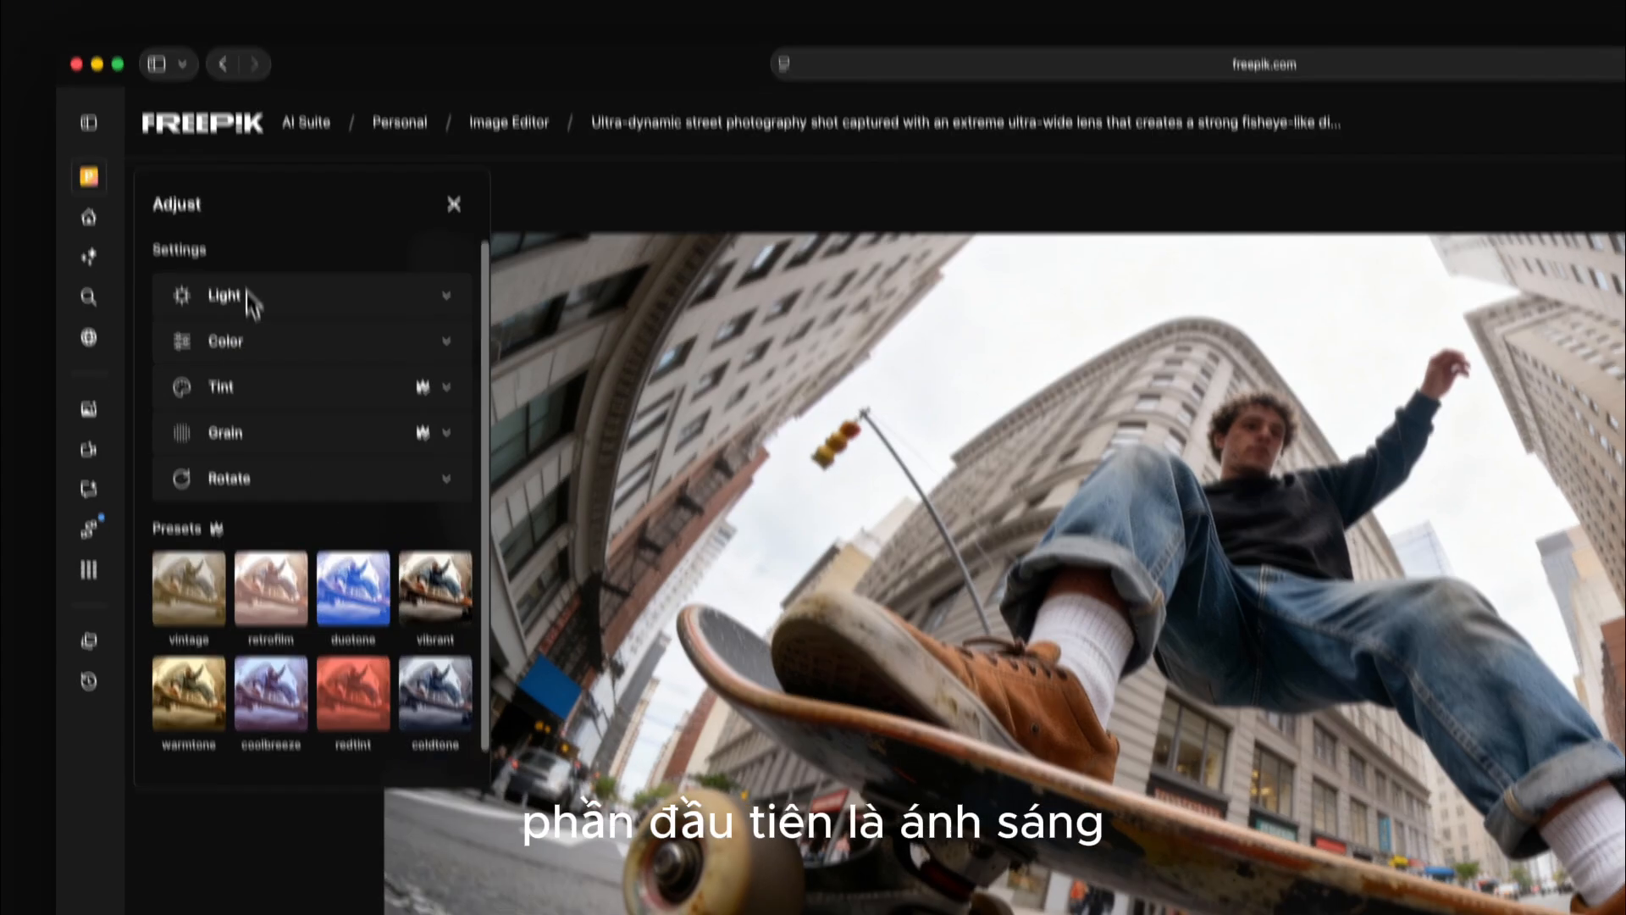
# Step: Adjust the image's light, setting Brightness to 91% and Highlights to about 107% and fine-tuning the Exposure
pyautogui.click(247, 305)
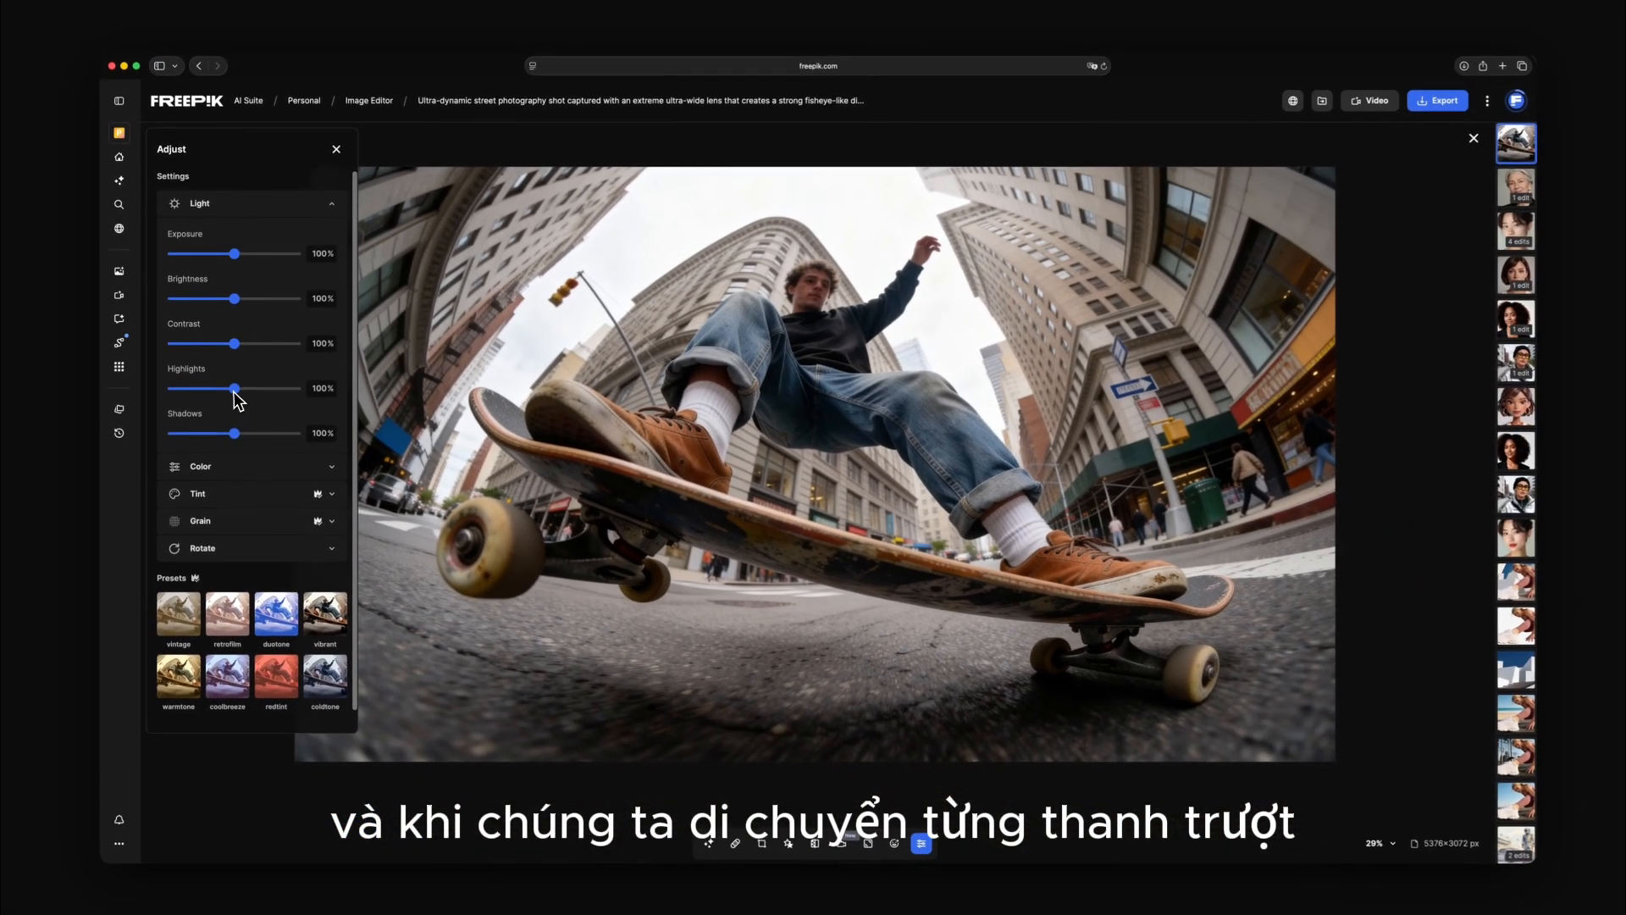
pyautogui.click(231, 390)
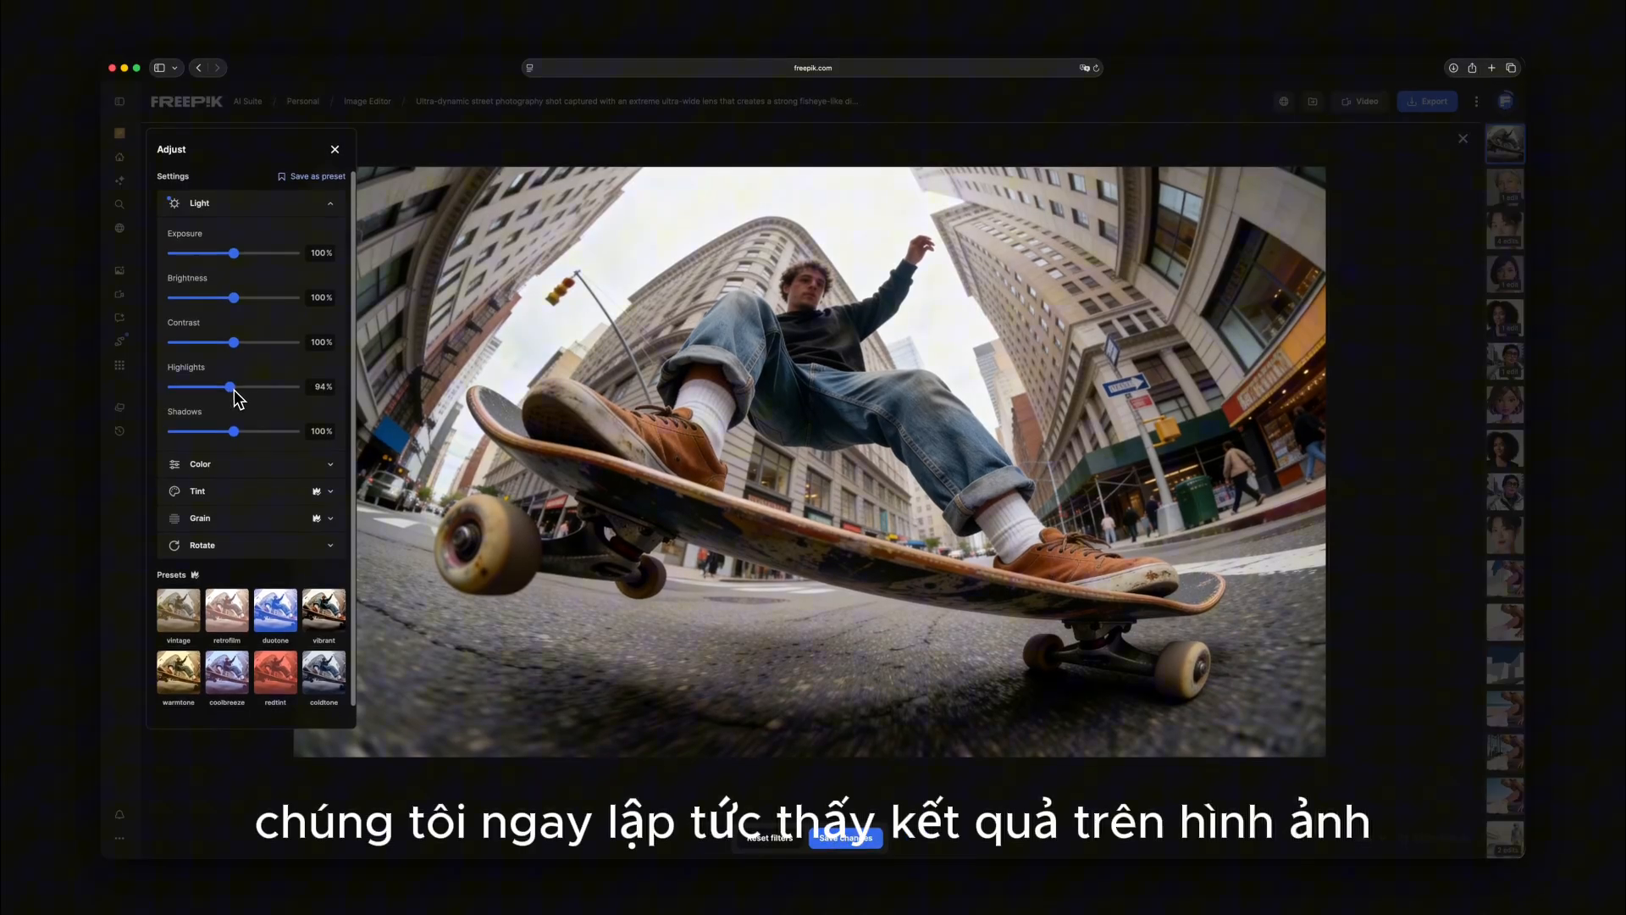
pyautogui.moveTo(234, 391)
pyautogui.mouseDown()
pyautogui.moveTo(193, 392)
pyautogui.moveTo(238, 391)
pyautogui.mouseUp()
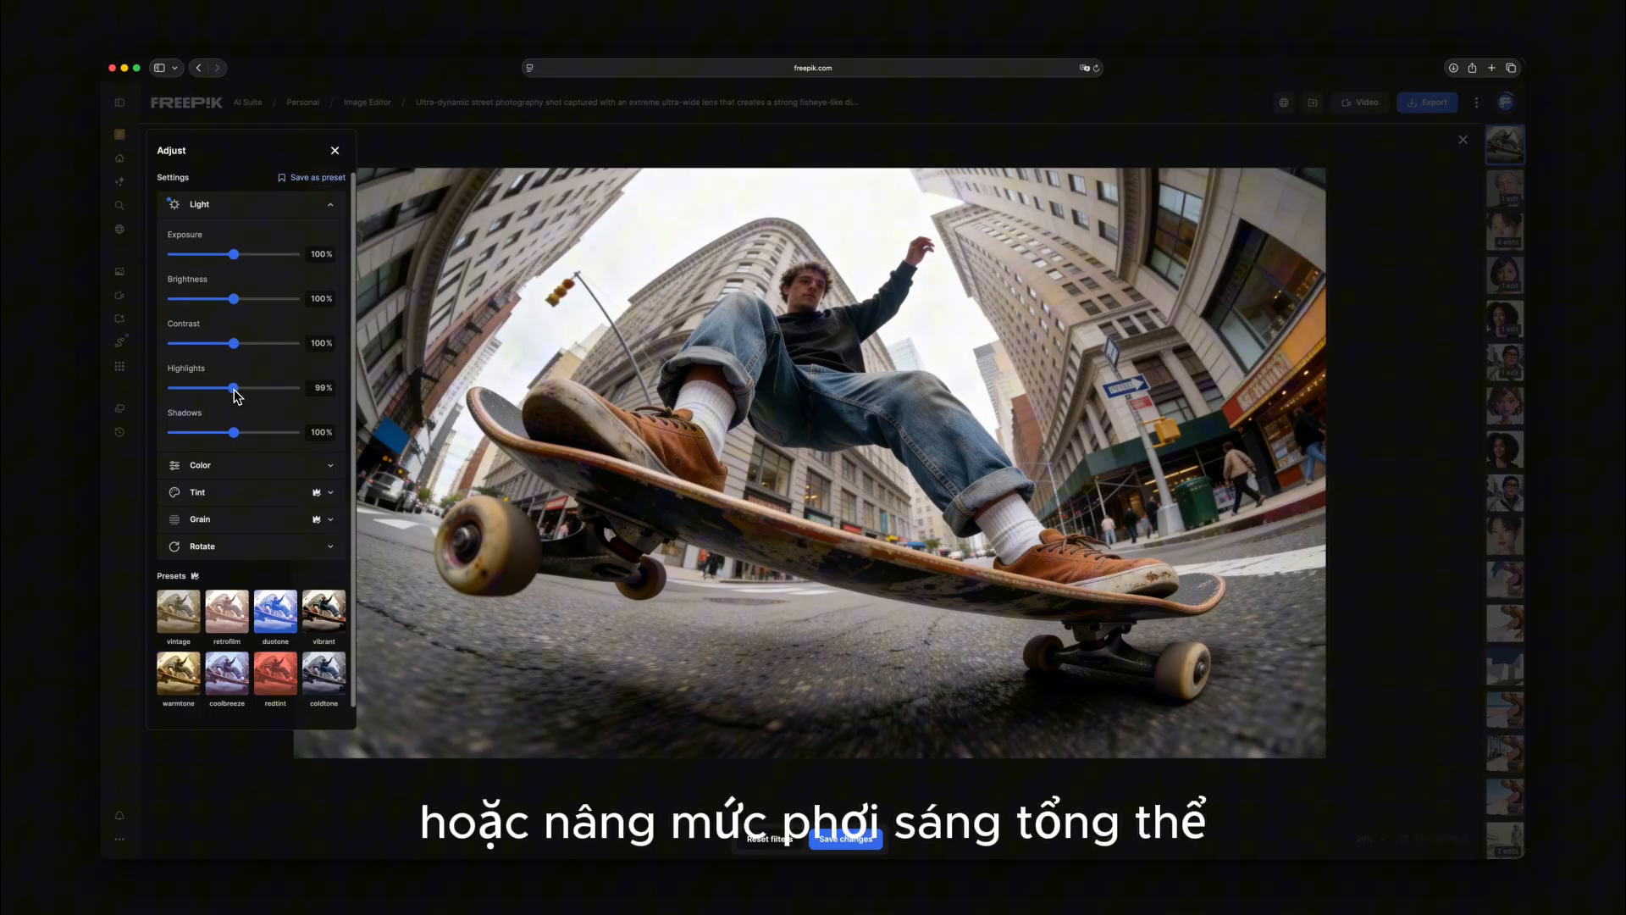
pyautogui.moveTo(237, 395); pyautogui.dragTo(236, 344)
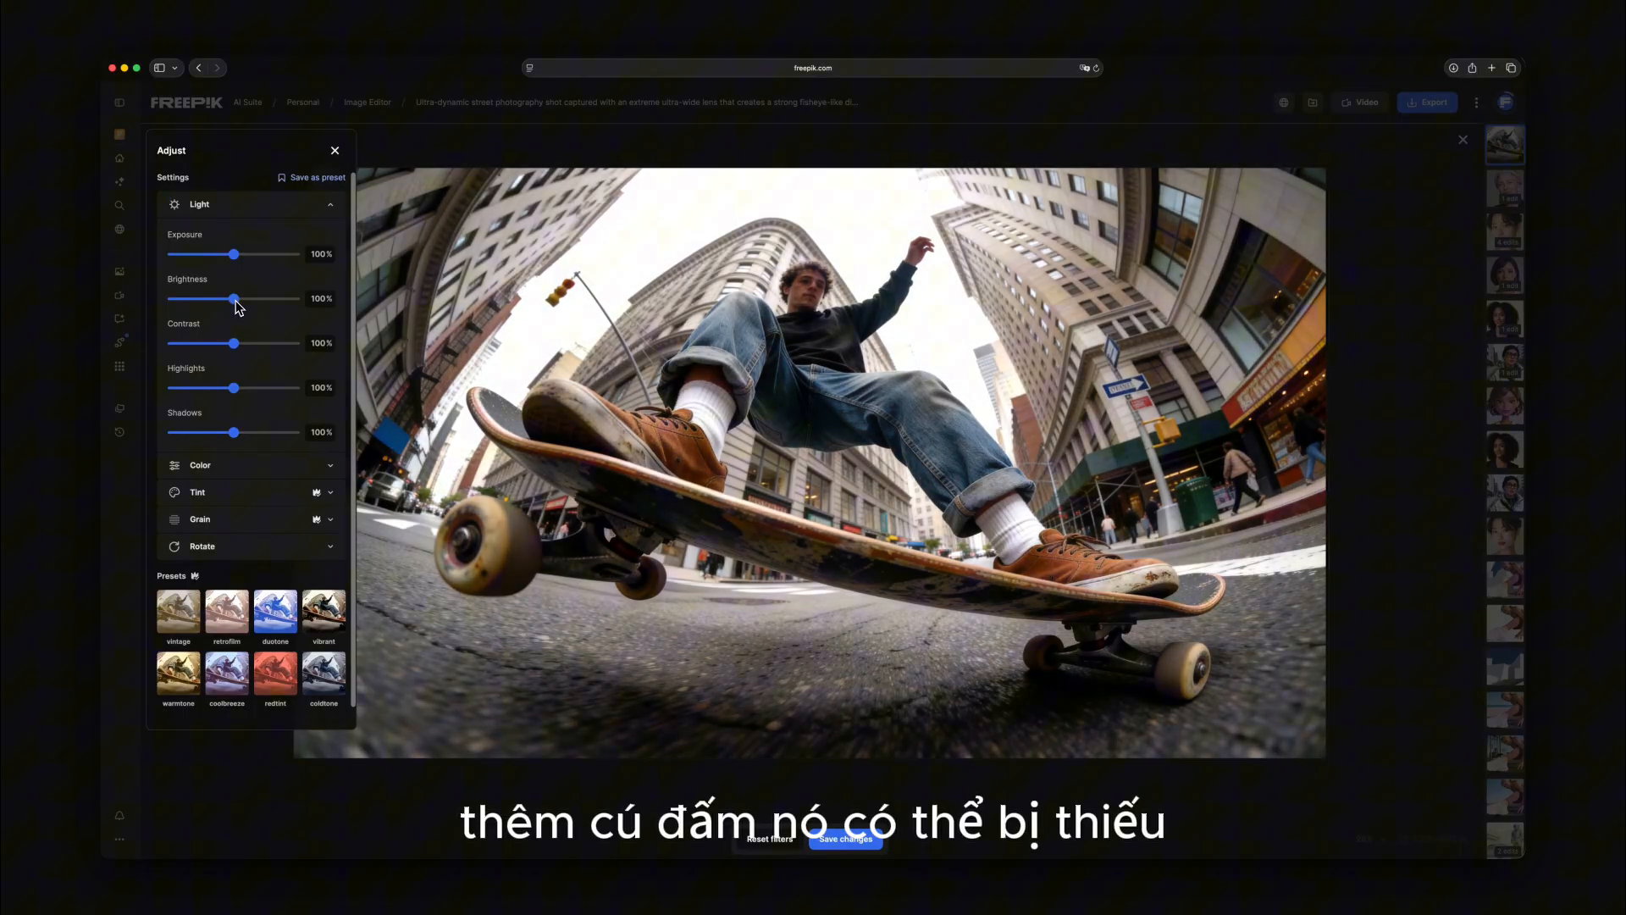
pyautogui.moveTo(236, 302); pyautogui.dragTo(232, 308)
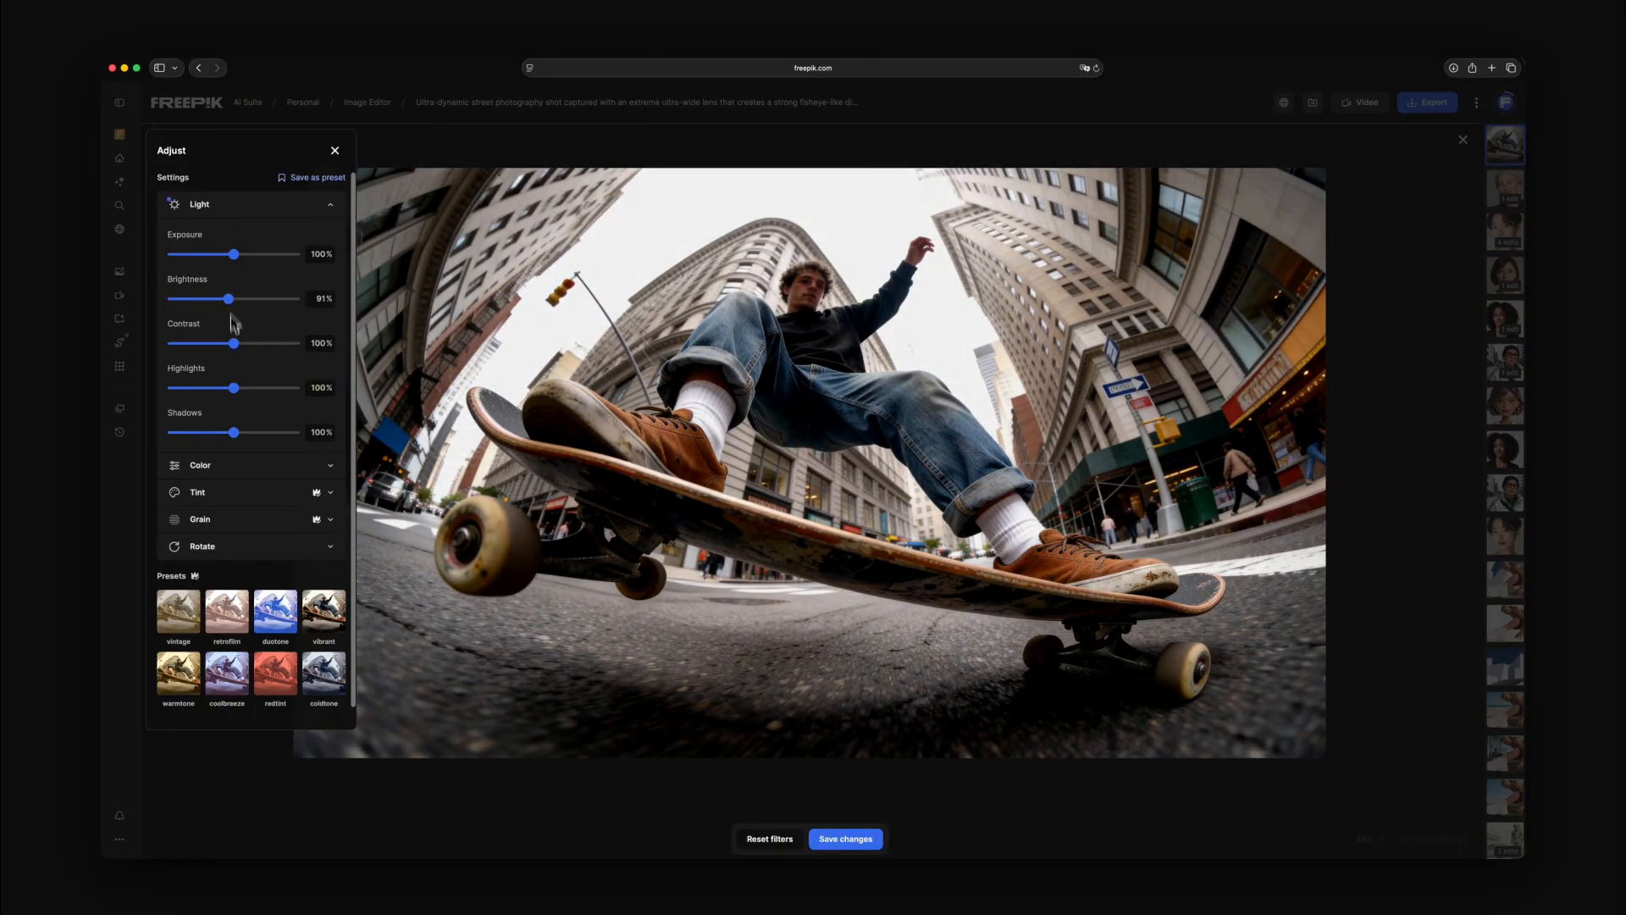
pyautogui.moveTo(235, 388); pyautogui.dragTo(242, 392)
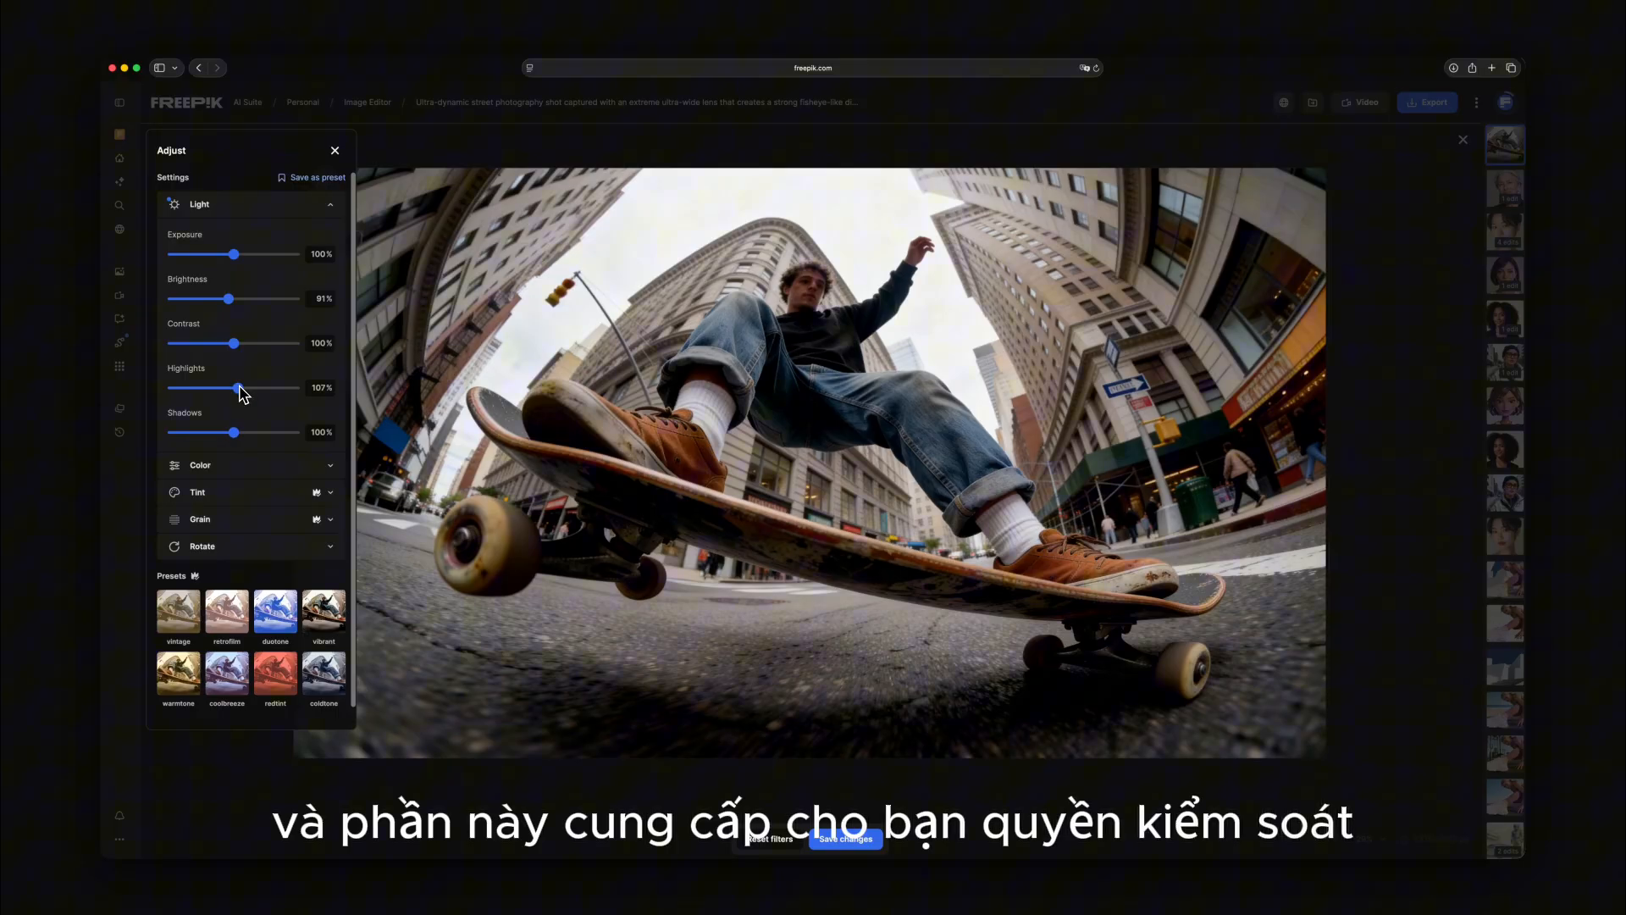
pyautogui.moveTo(234, 254); pyautogui.dragTo(239, 264)
pyautogui.click(200, 213)
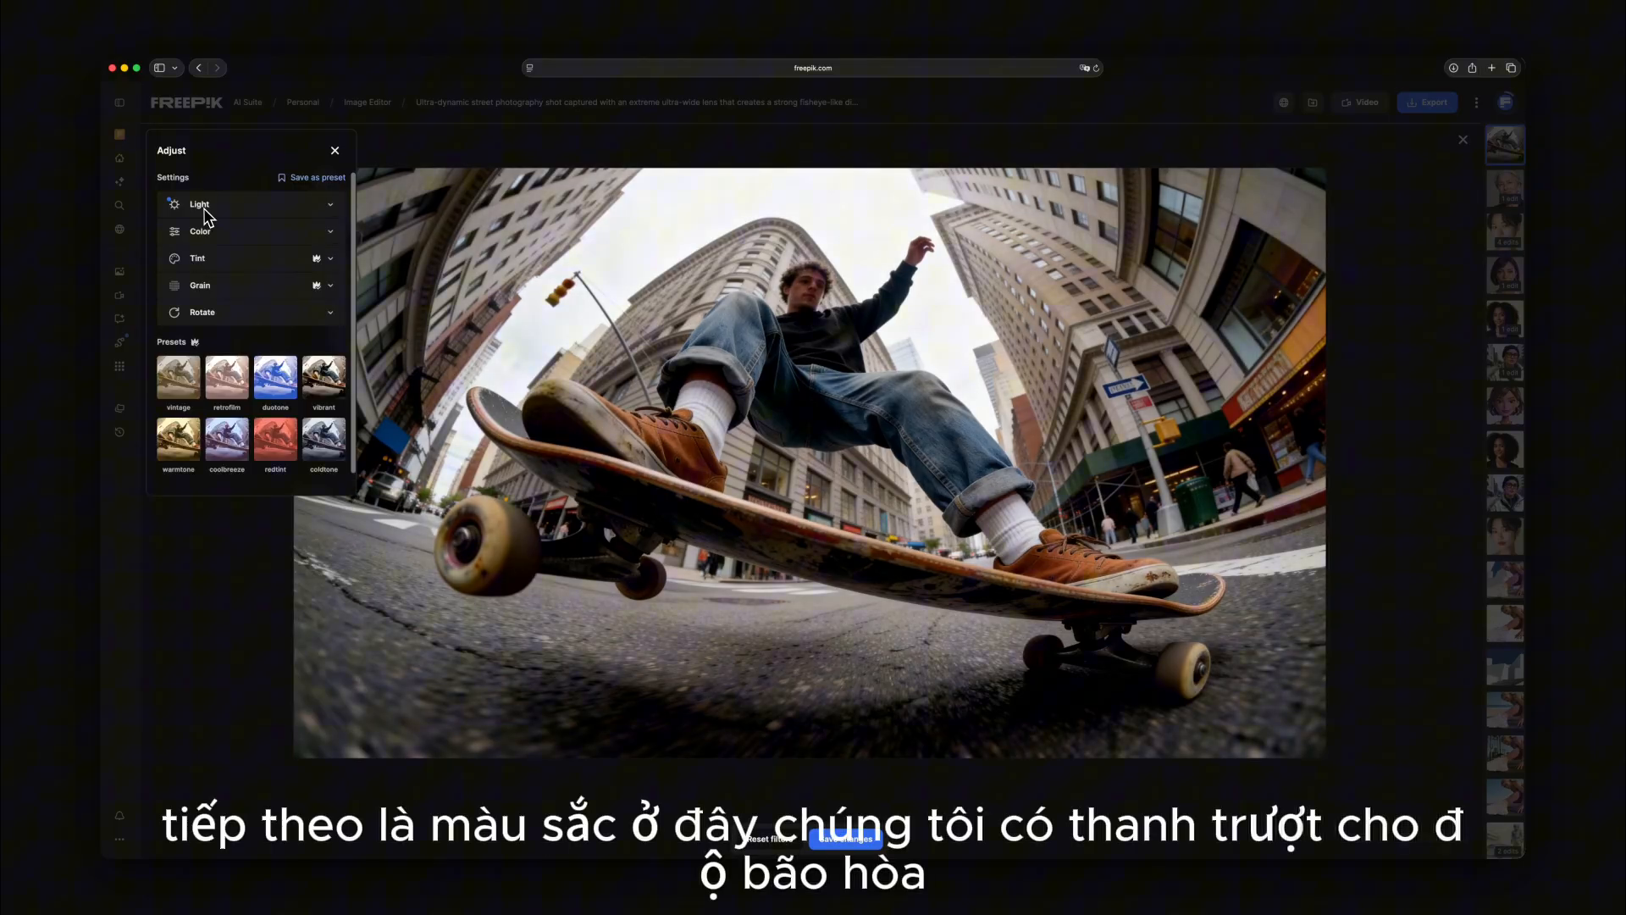
# Step: Adjust the image's color by setting Saturation to 111% and Temperature to 106%
pyautogui.click(178, 235)
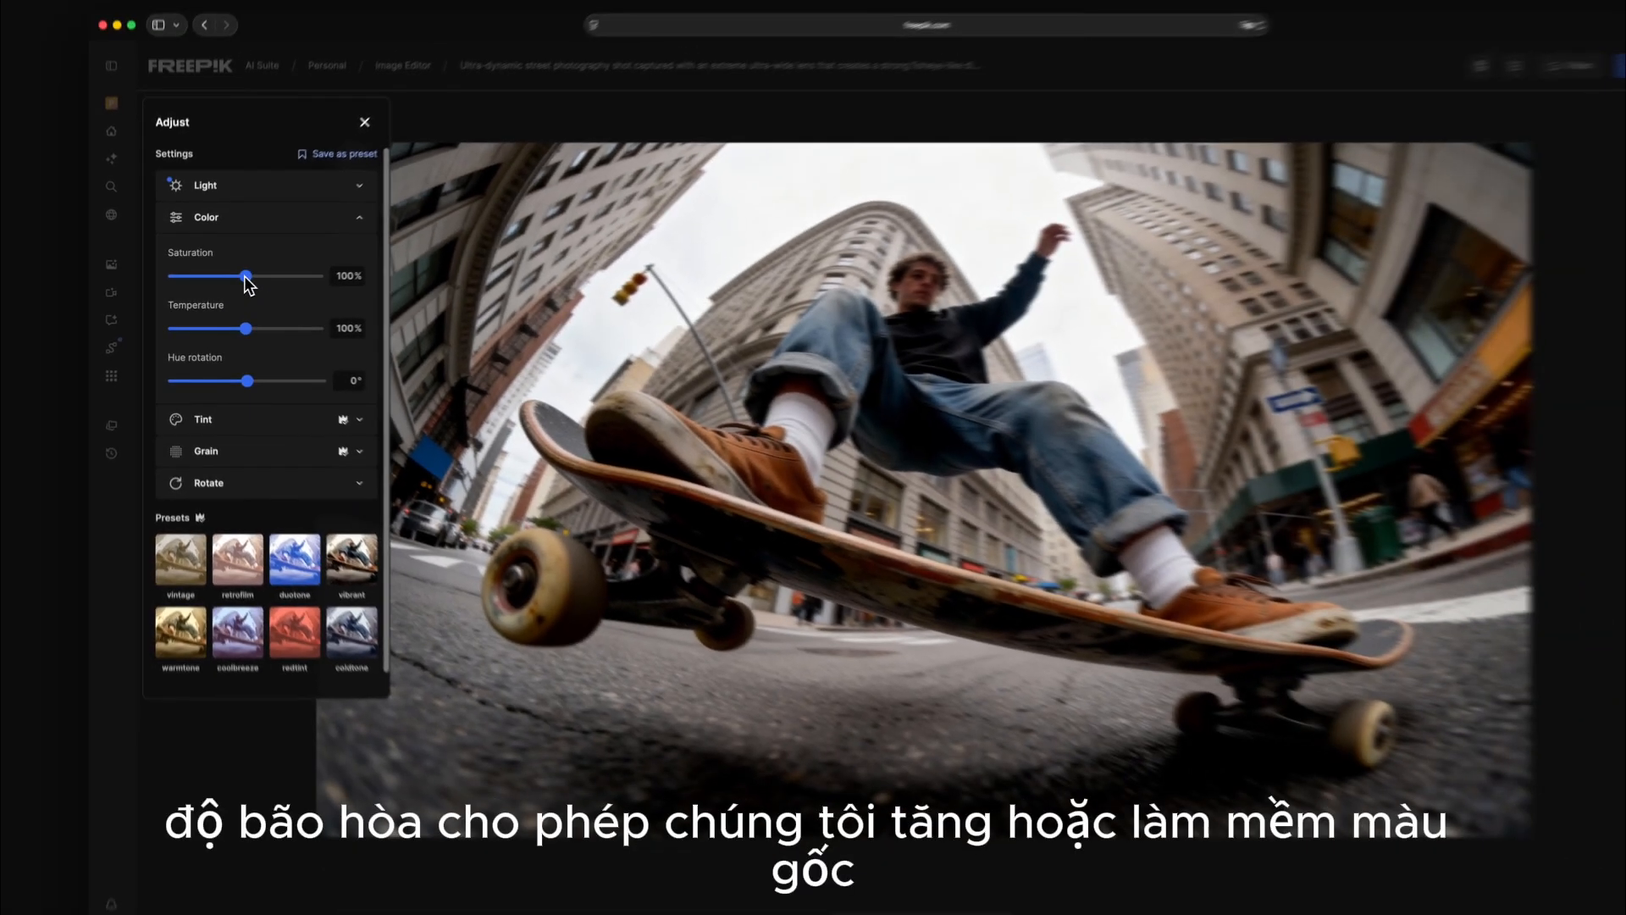
pyautogui.moveTo(279, 261); pyautogui.dragTo(240, 378)
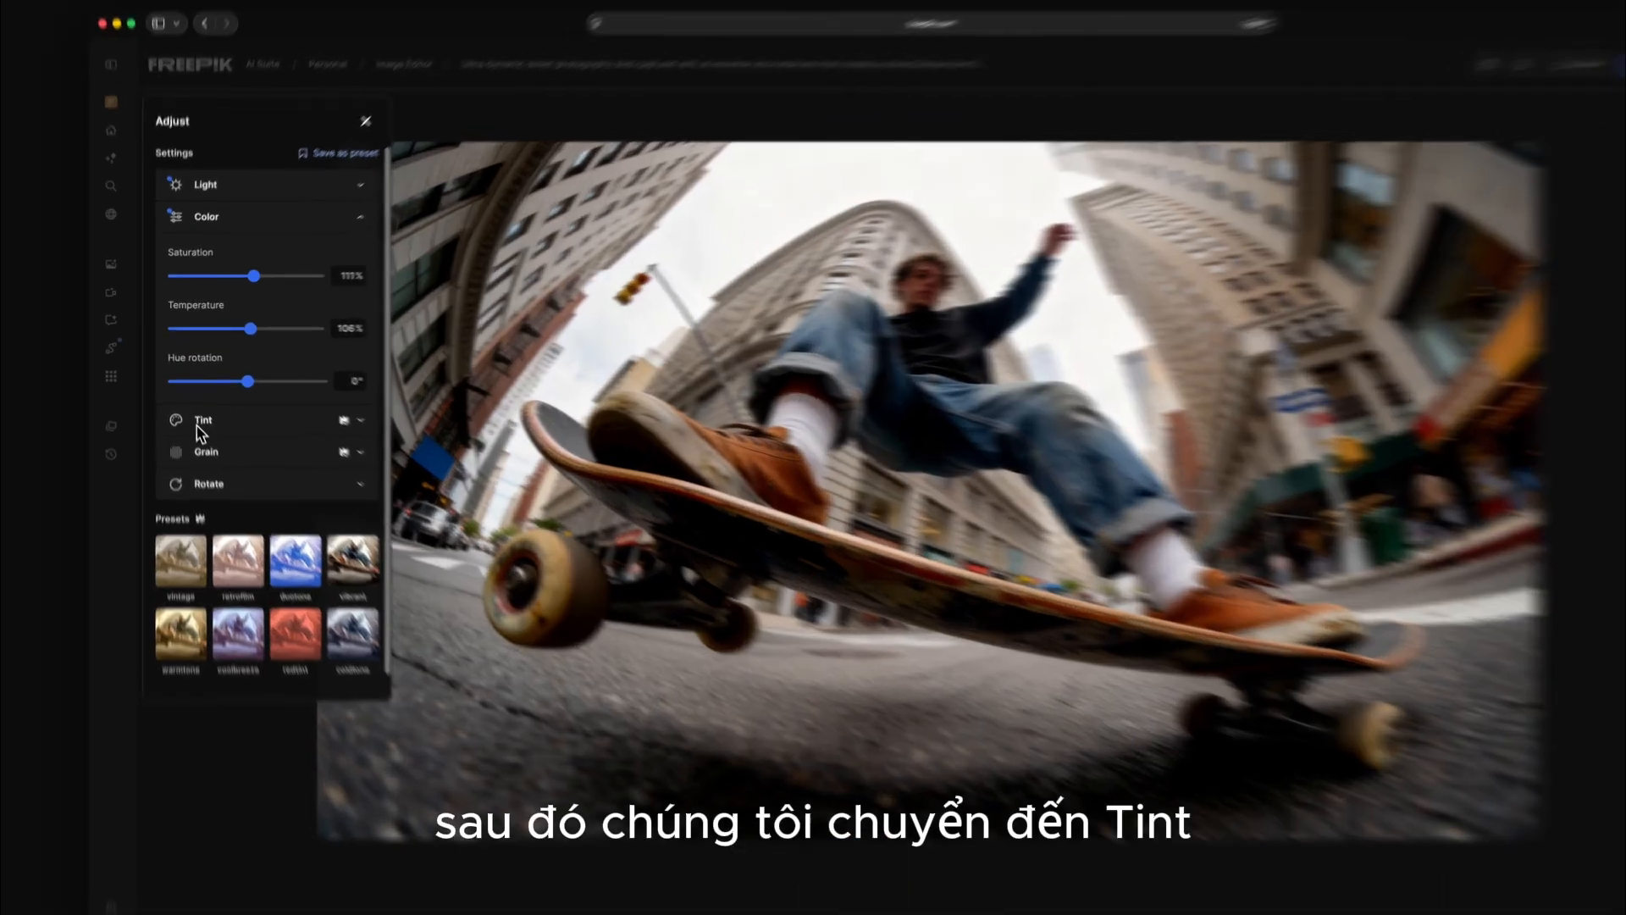
# Step: Try the preset tint colors one after another on the image, followed by a custom purple tint
pyautogui.click(198, 403)
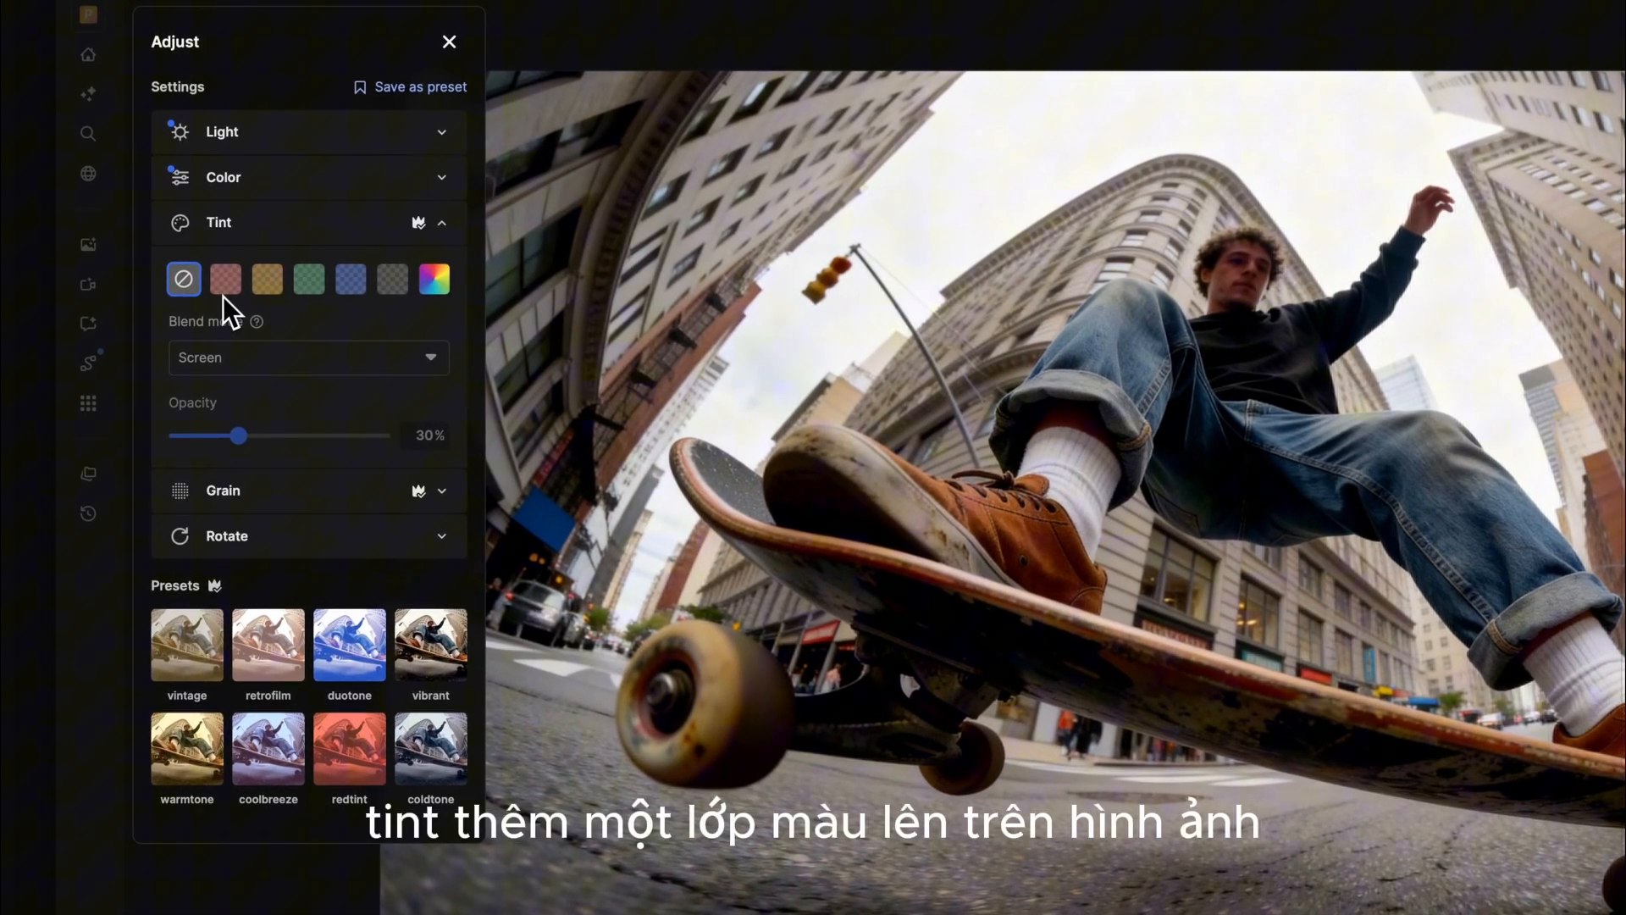
pyautogui.click(227, 288)
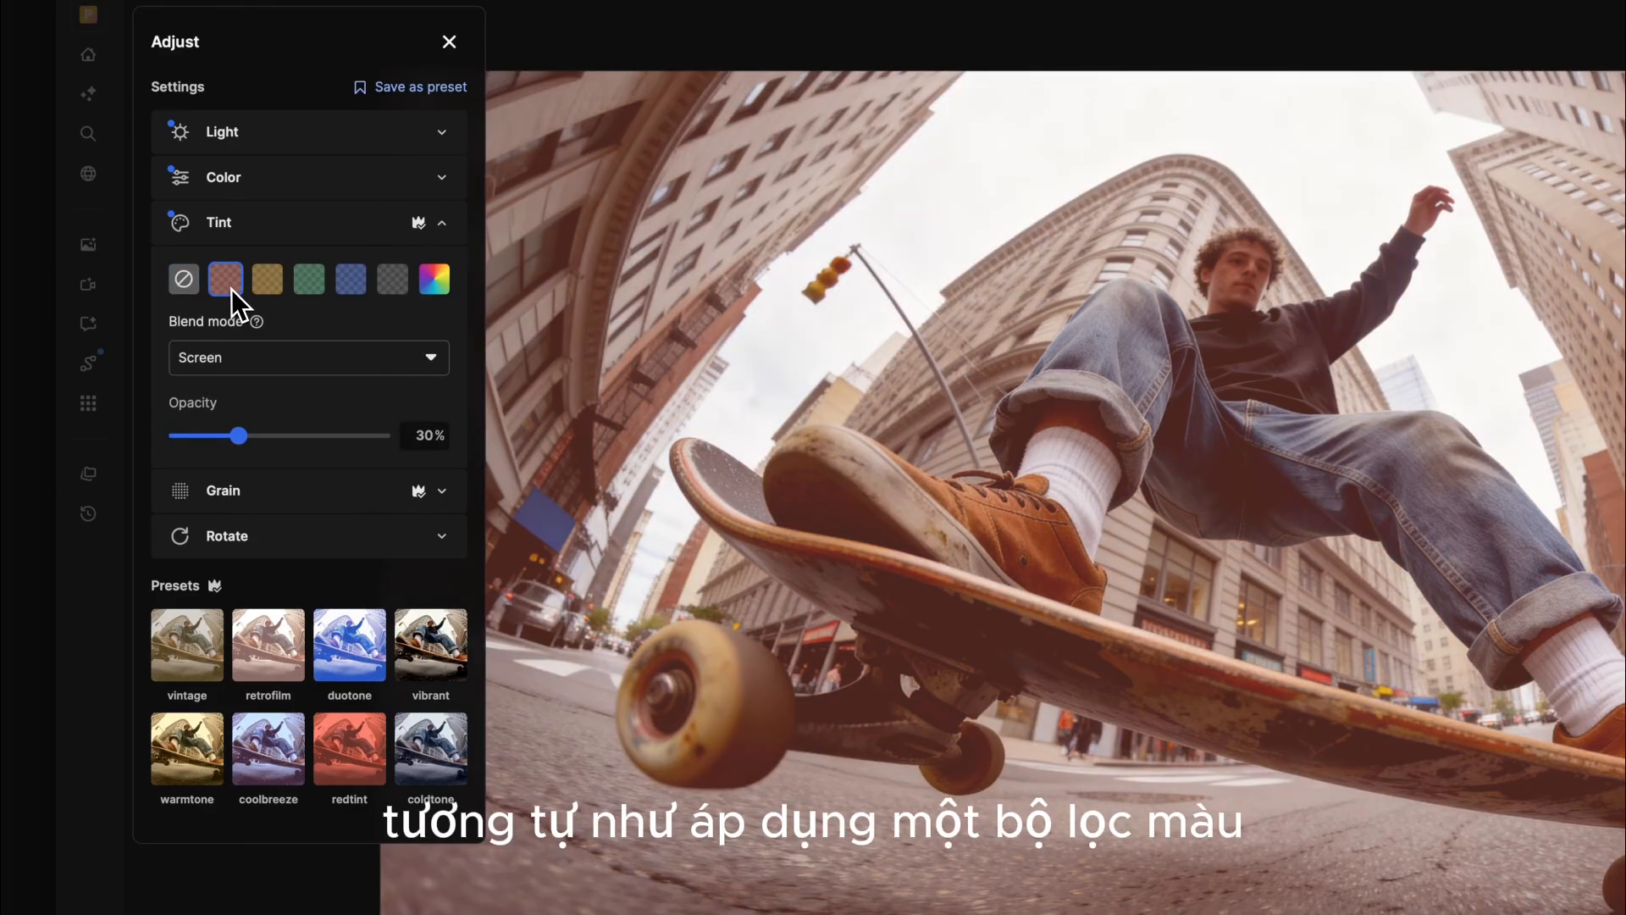
pyautogui.click(267, 288)
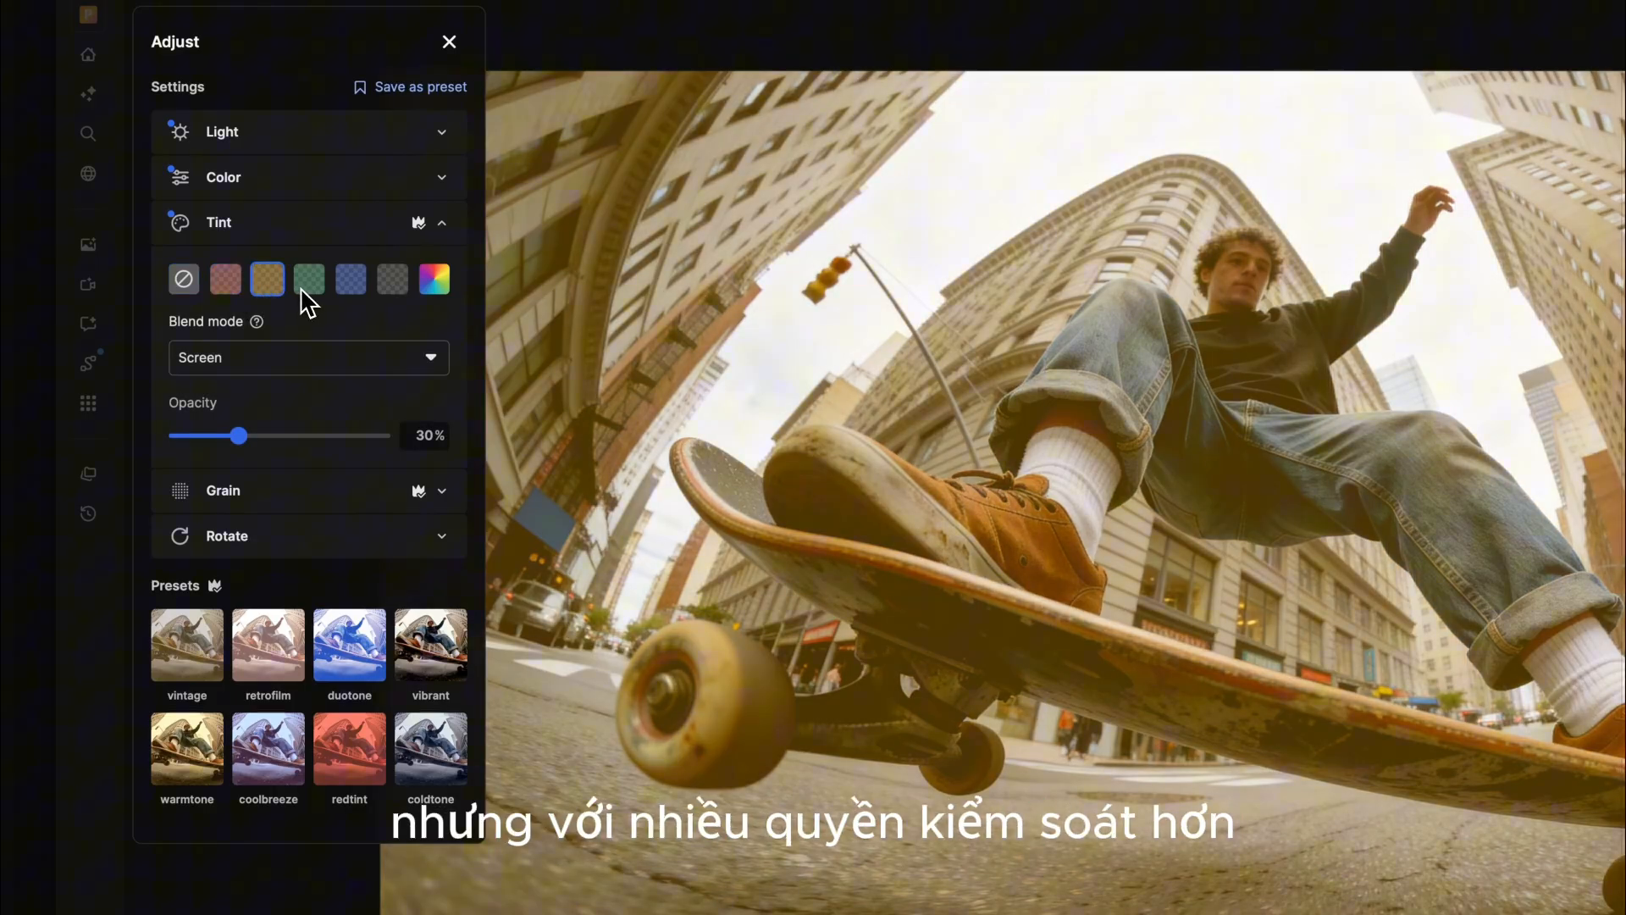
pyautogui.click(300, 288)
pyautogui.click(341, 288)
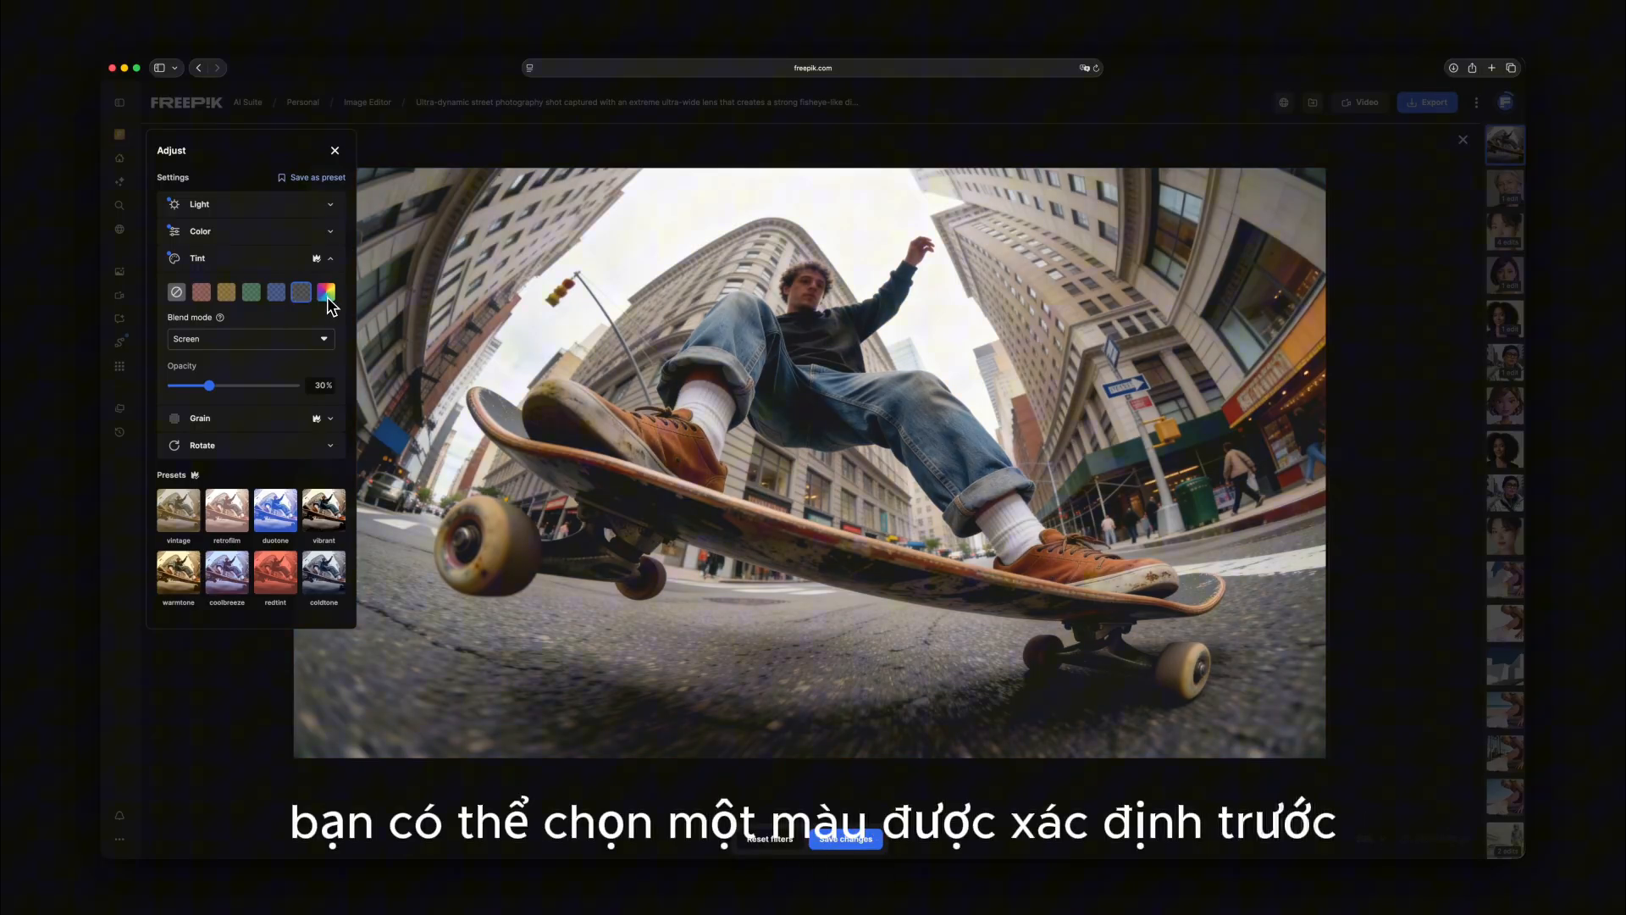
pyautogui.click(326, 293)
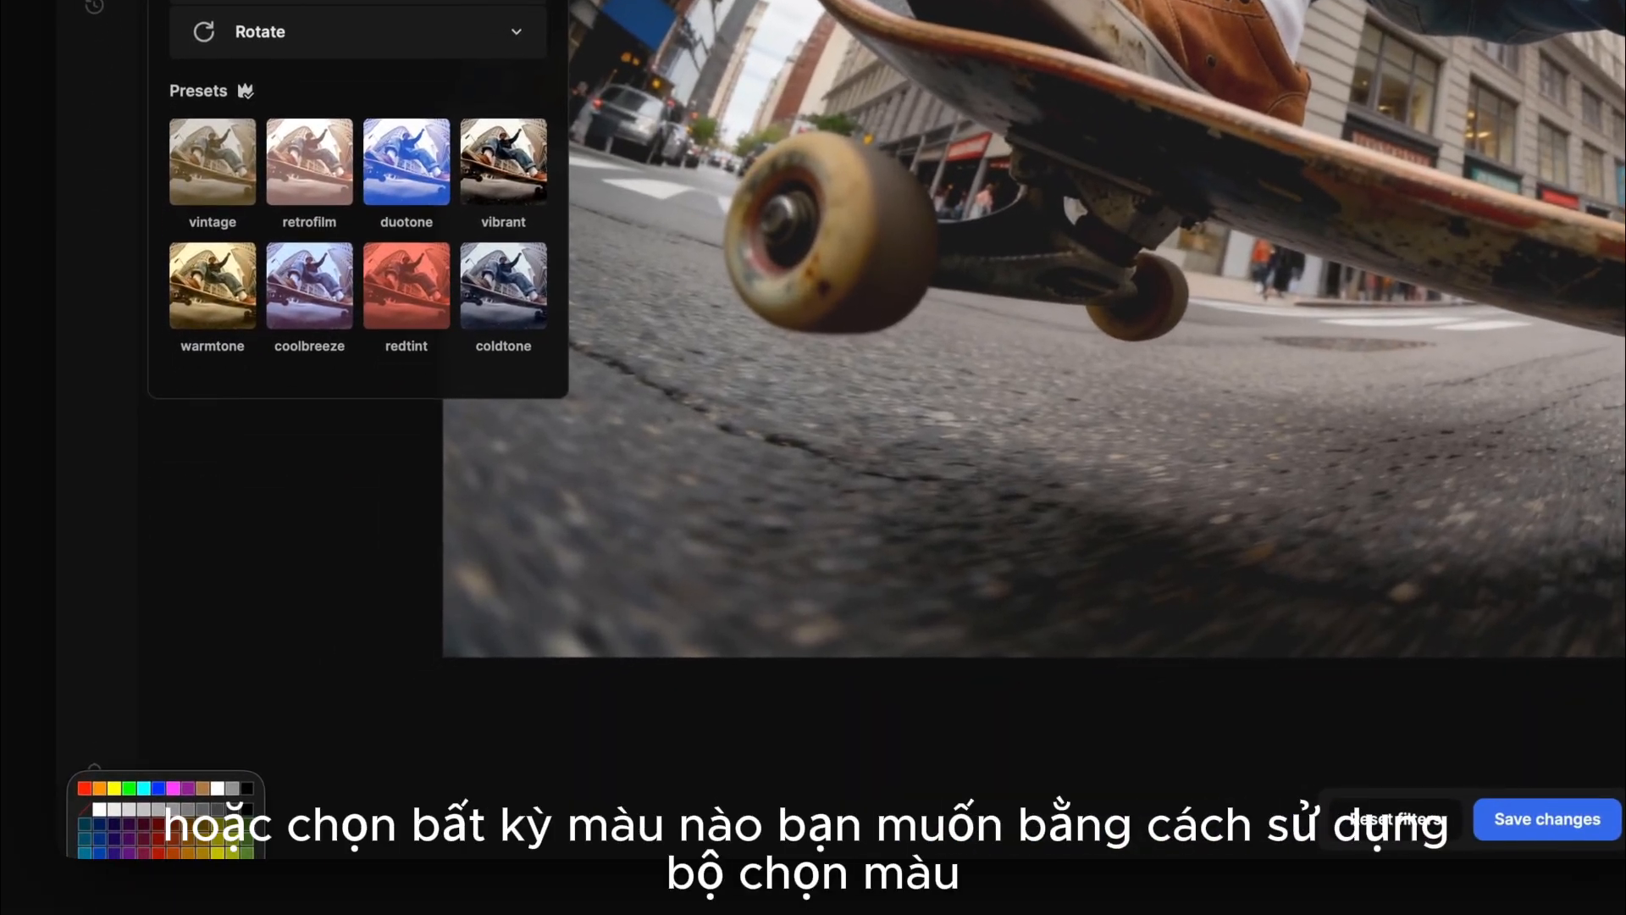
pyautogui.click(131, 838)
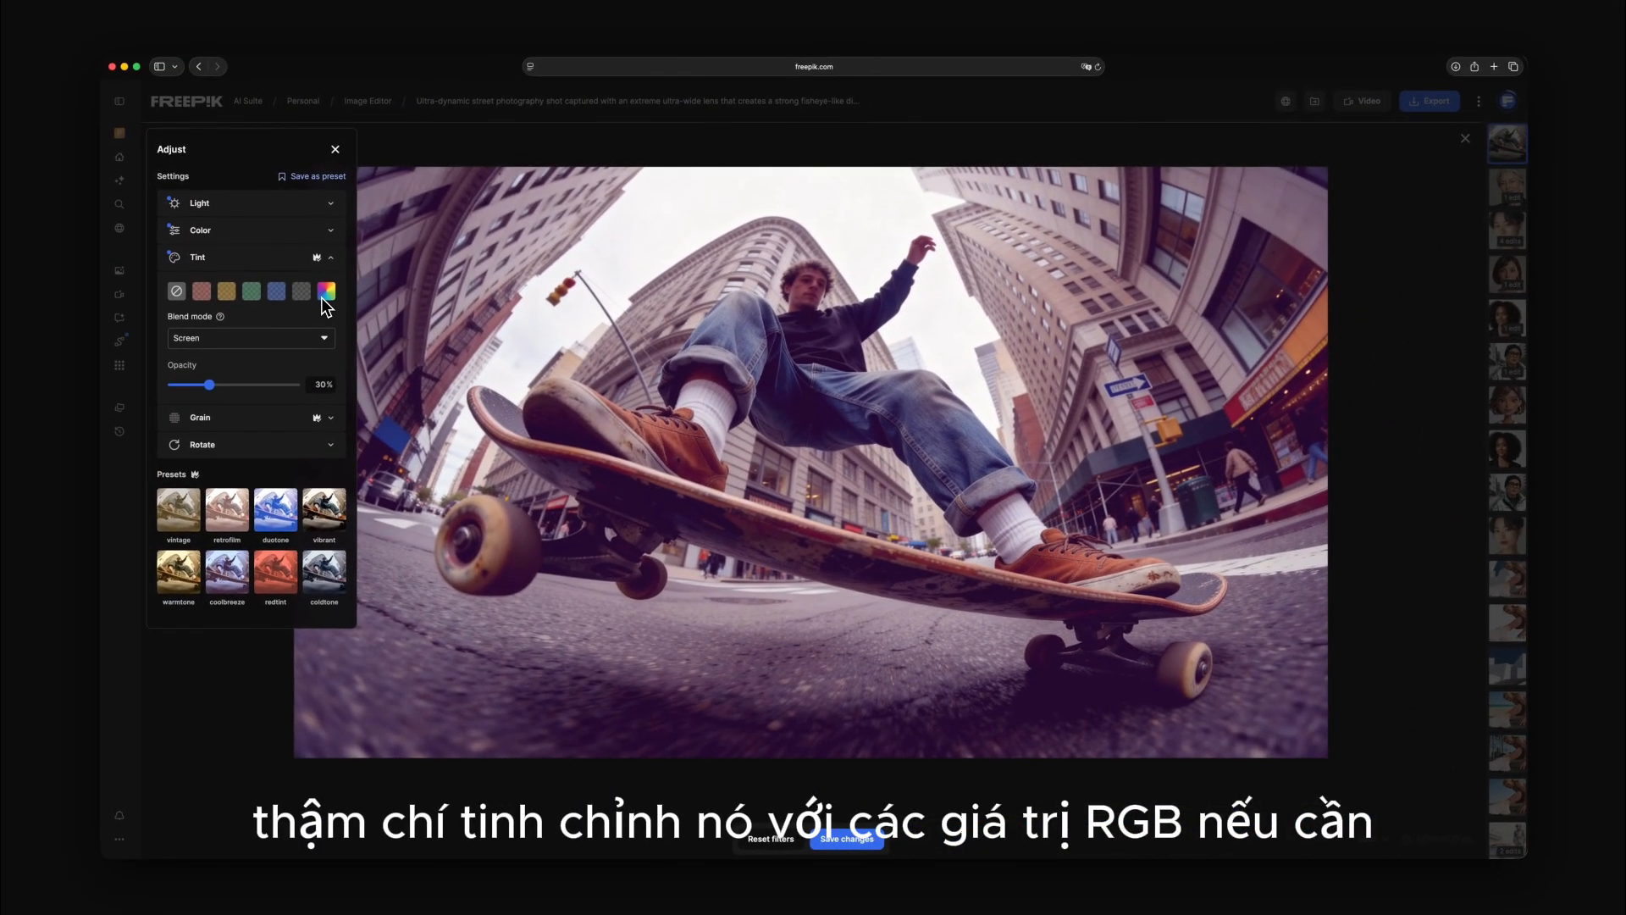
# Step: Apply the red preset tint in Screen mode and set its opacity to 32%
pyautogui.click(201, 293)
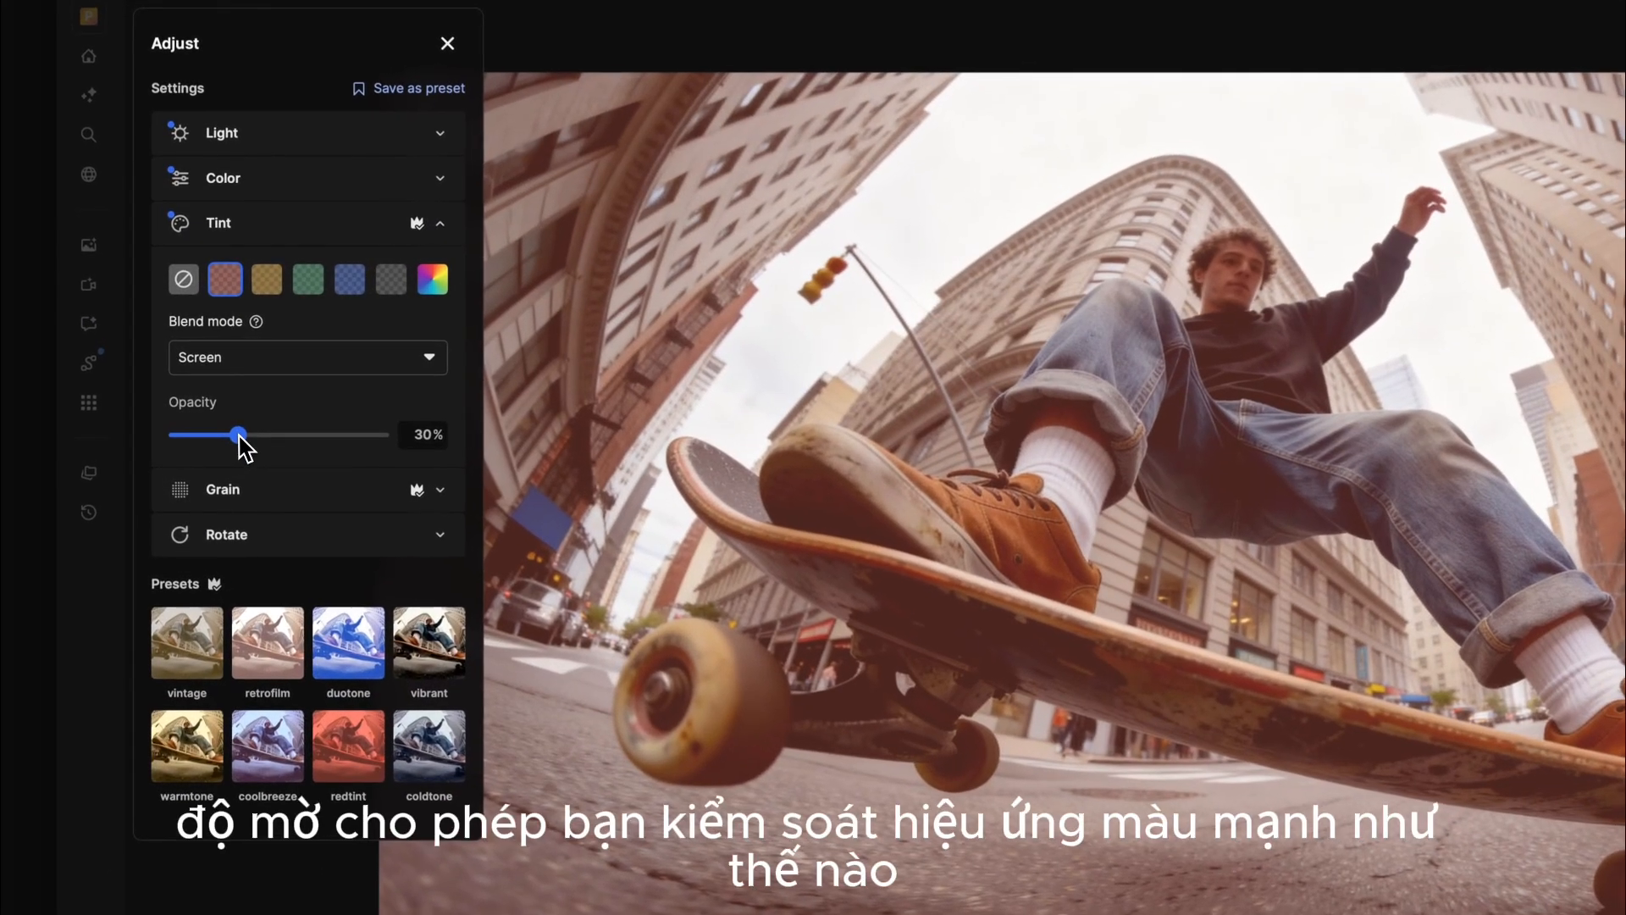
pyautogui.moveTo(209, 385); pyautogui.dragTo(216, 385)
pyautogui.moveTo(253, 438); pyautogui.dragTo(158, 455)
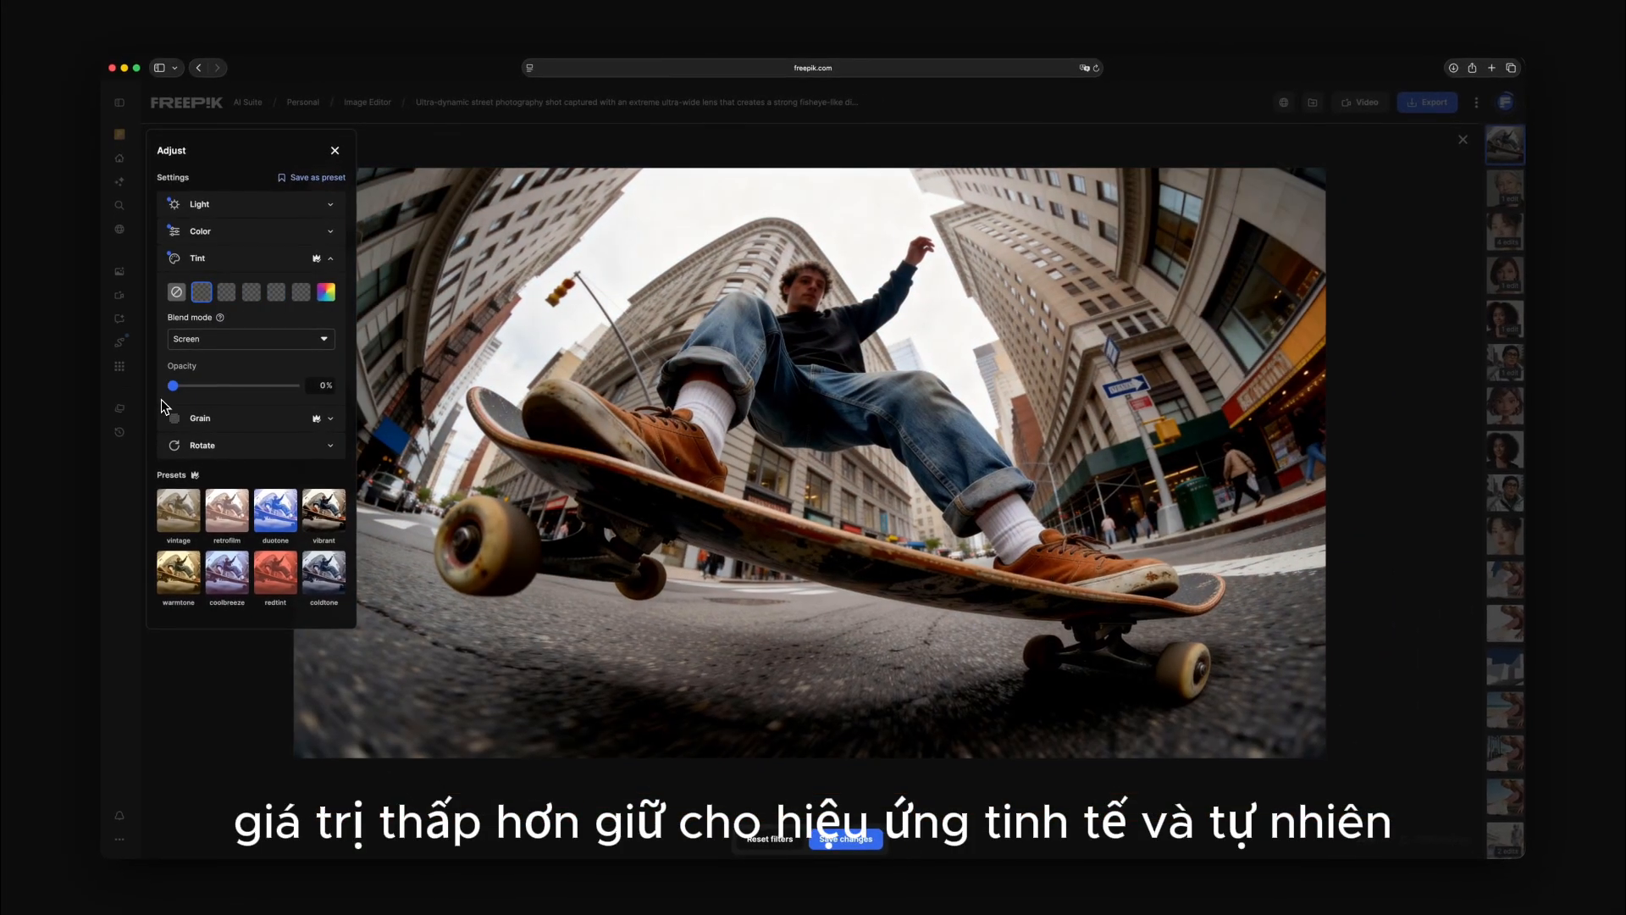
pyautogui.moveTo(161, 399); pyautogui.dragTo(211, 399)
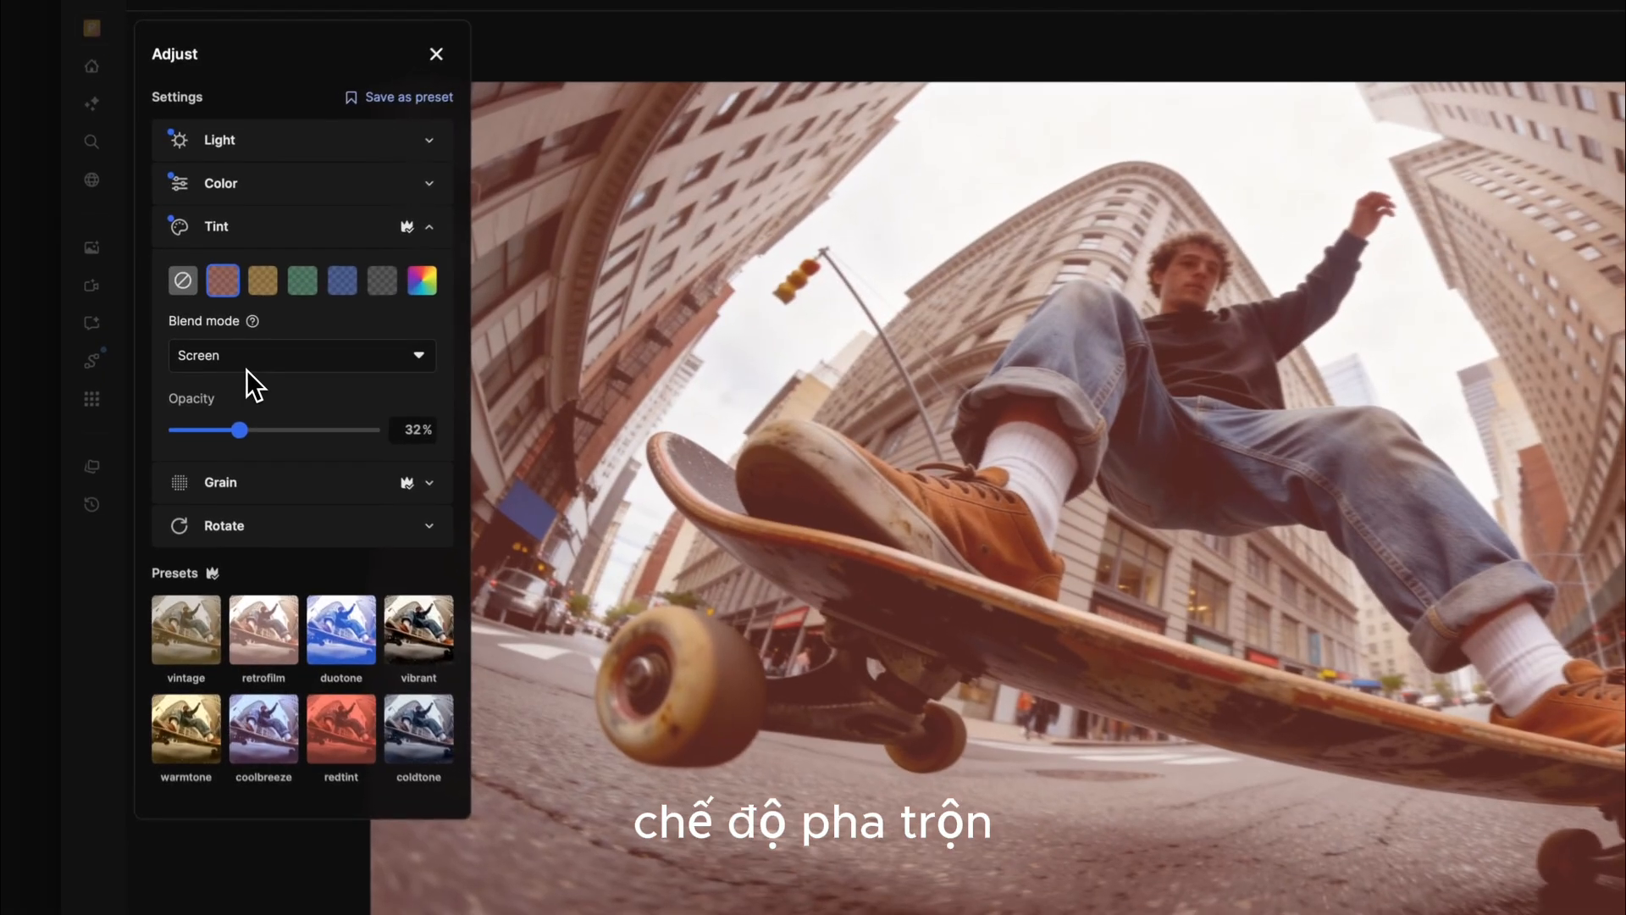
# Step: Try other blend modes for the red tint, ending with Add at 58% opacity, and remove the tint
pyautogui.click(246, 339)
pyautogui.moveTo(439, 398); pyautogui.dragTo(437, 478)
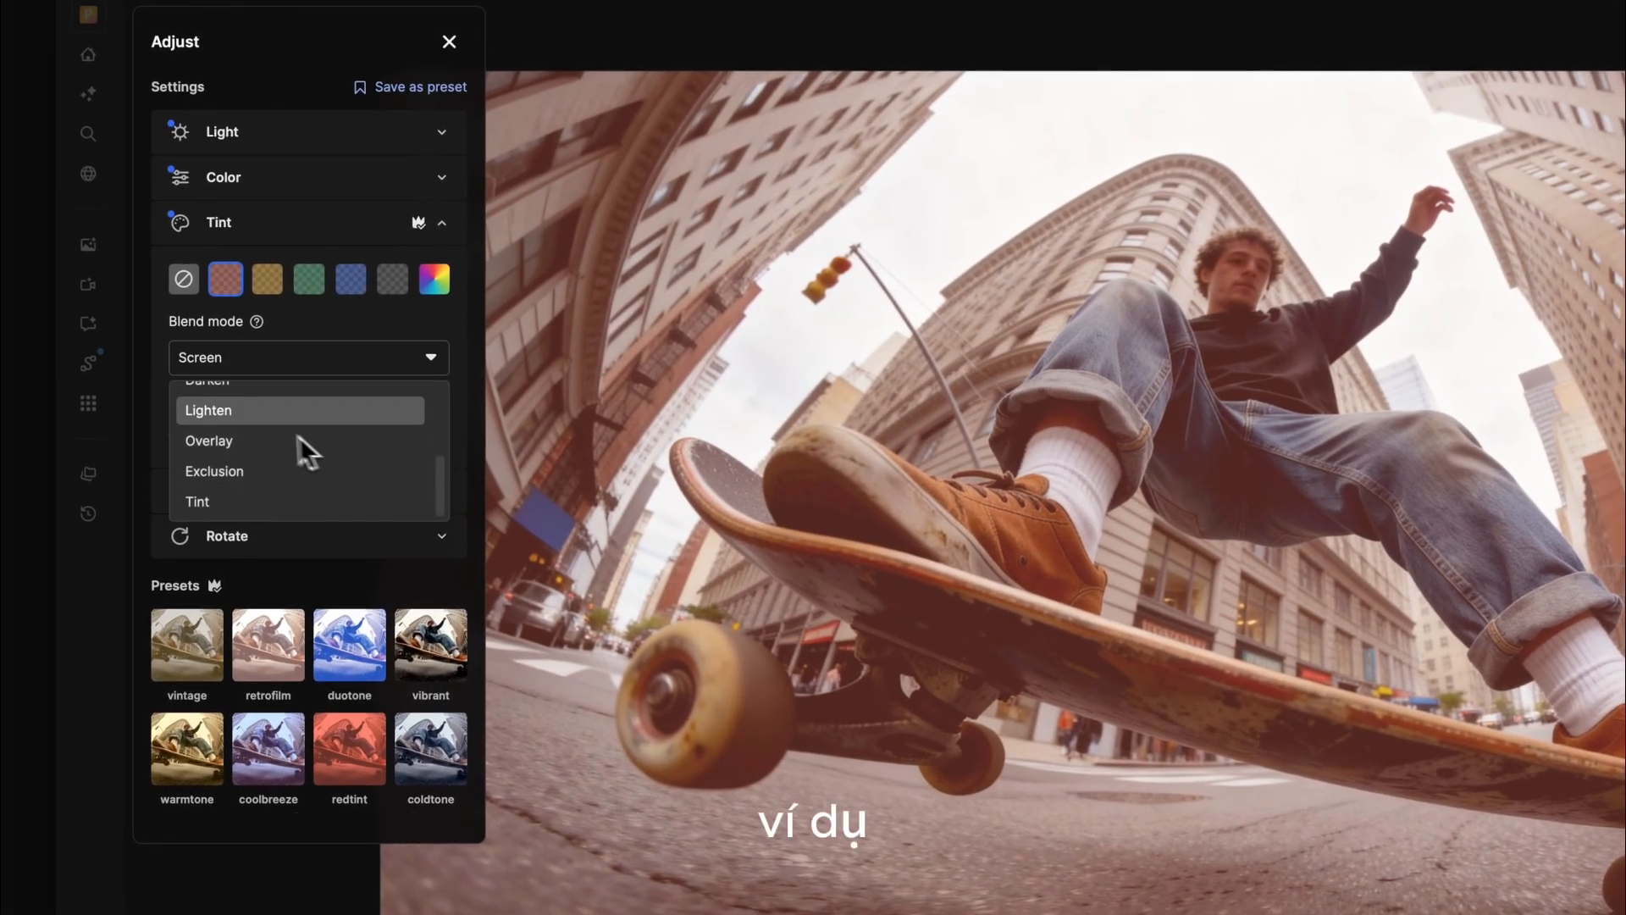
pyautogui.click(233, 418)
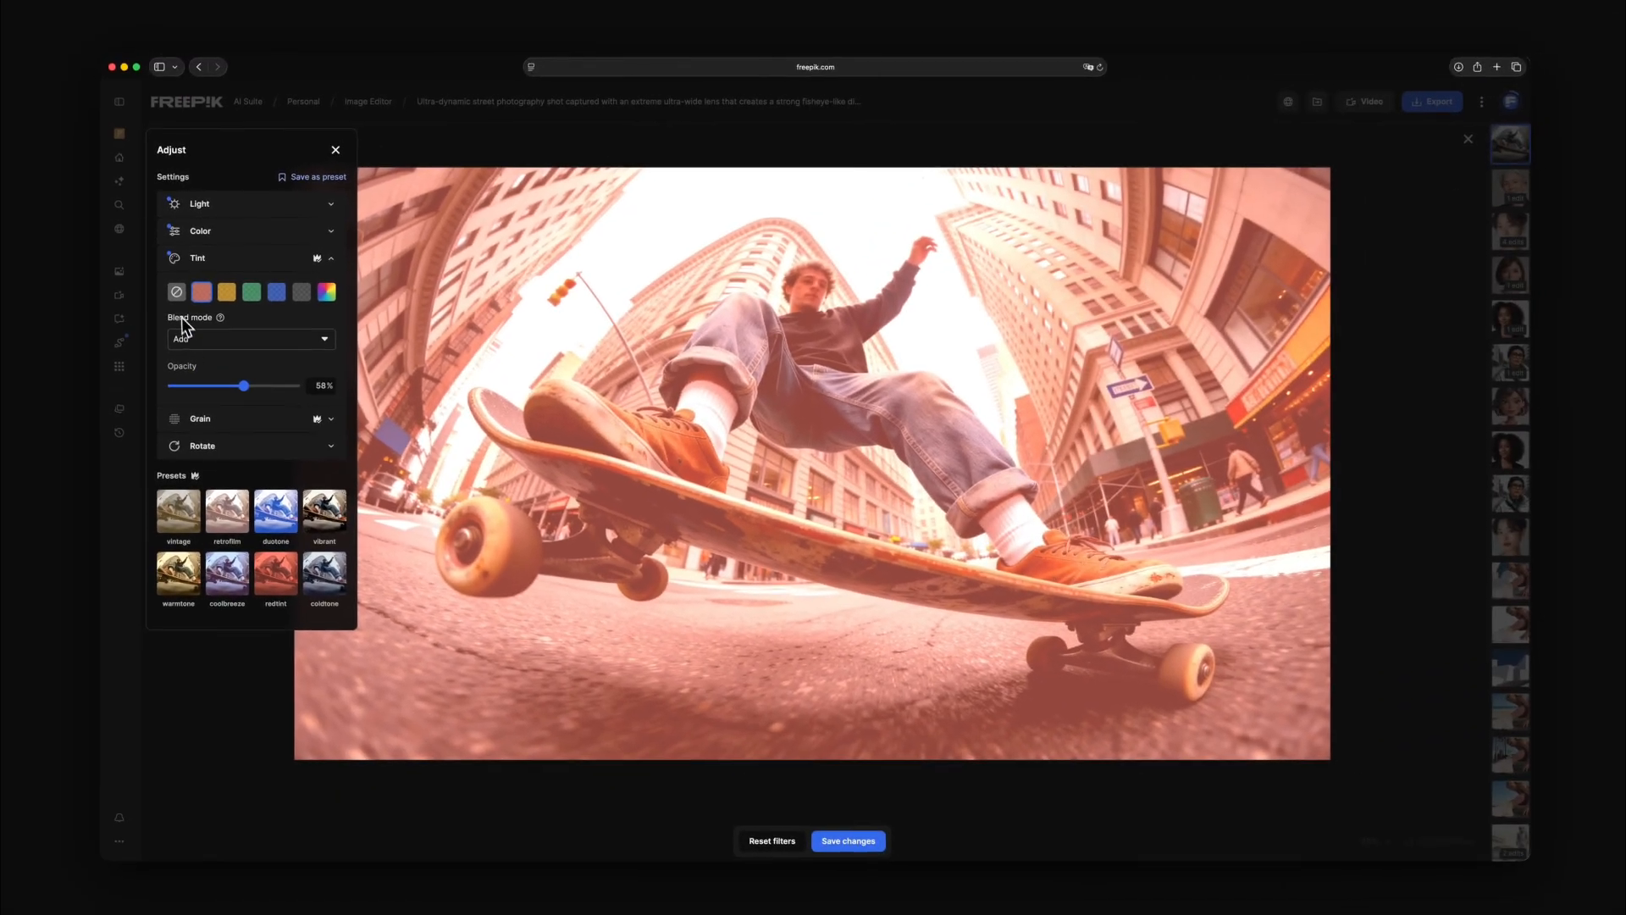
pyautogui.click(176, 293)
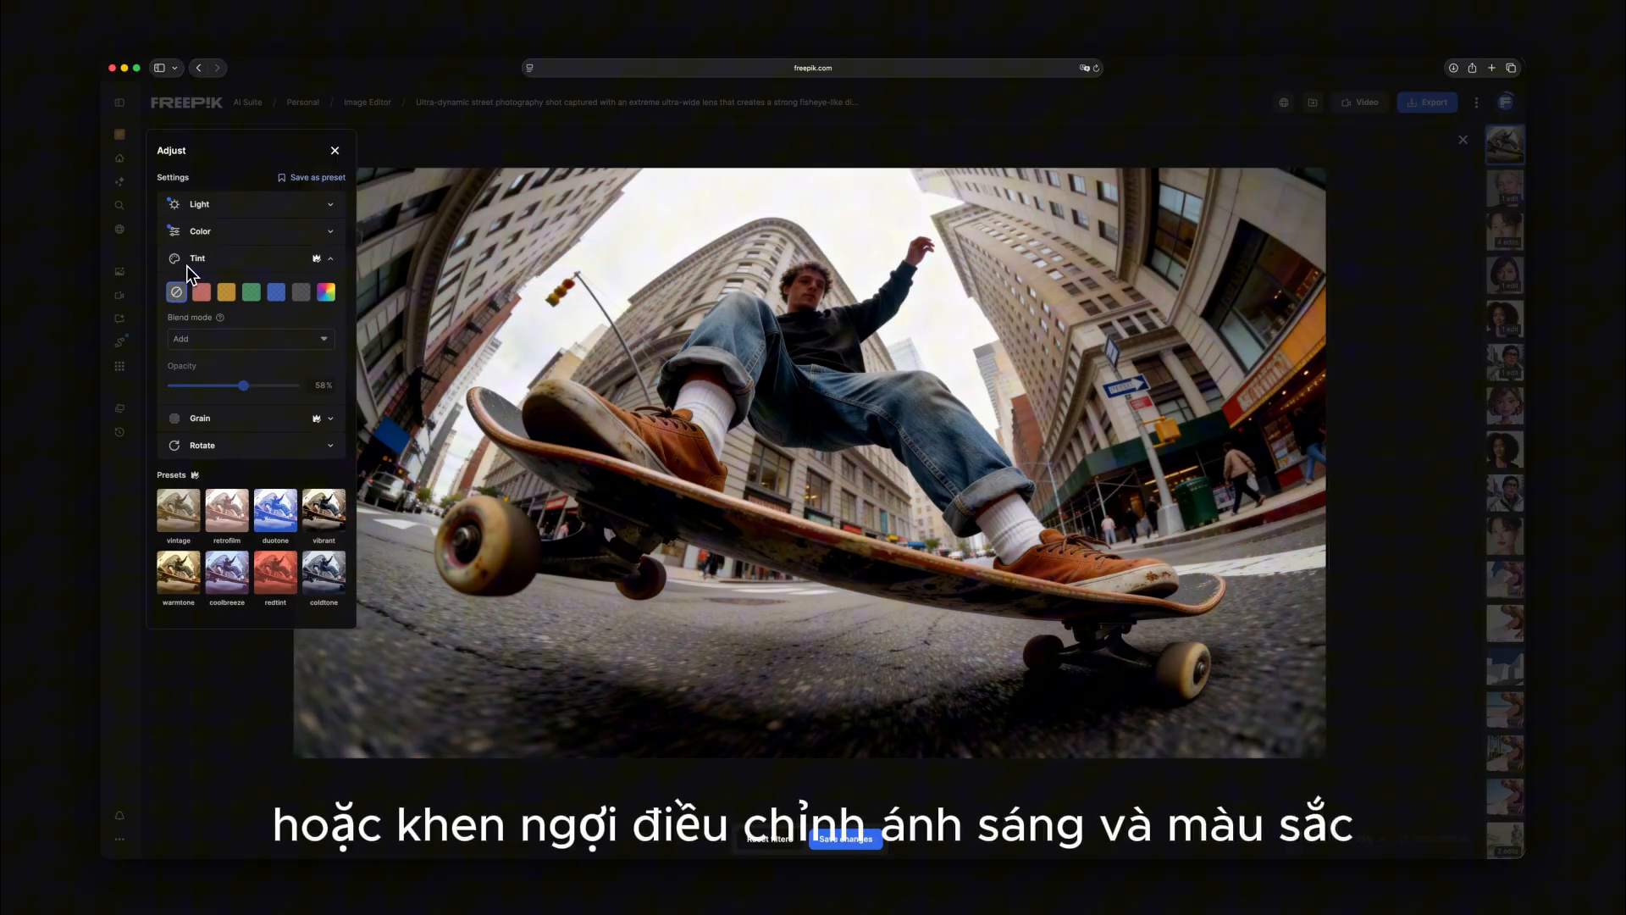
pyautogui.click(186, 263)
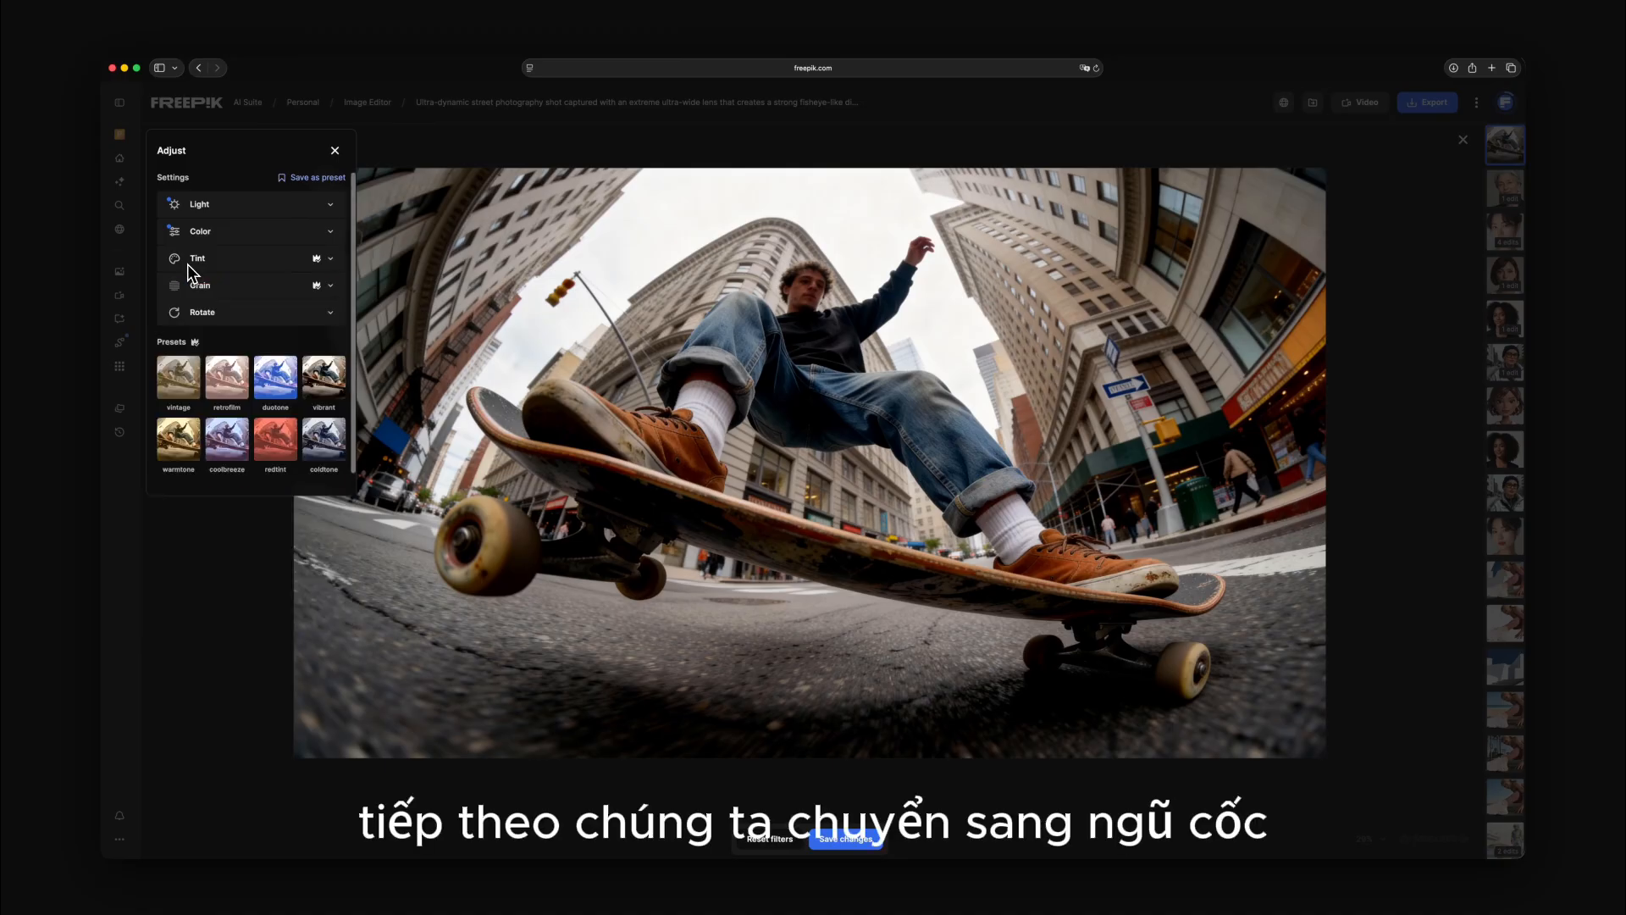
# Step: Add film grain to the image with the amount set to 63%
pyautogui.click(185, 286)
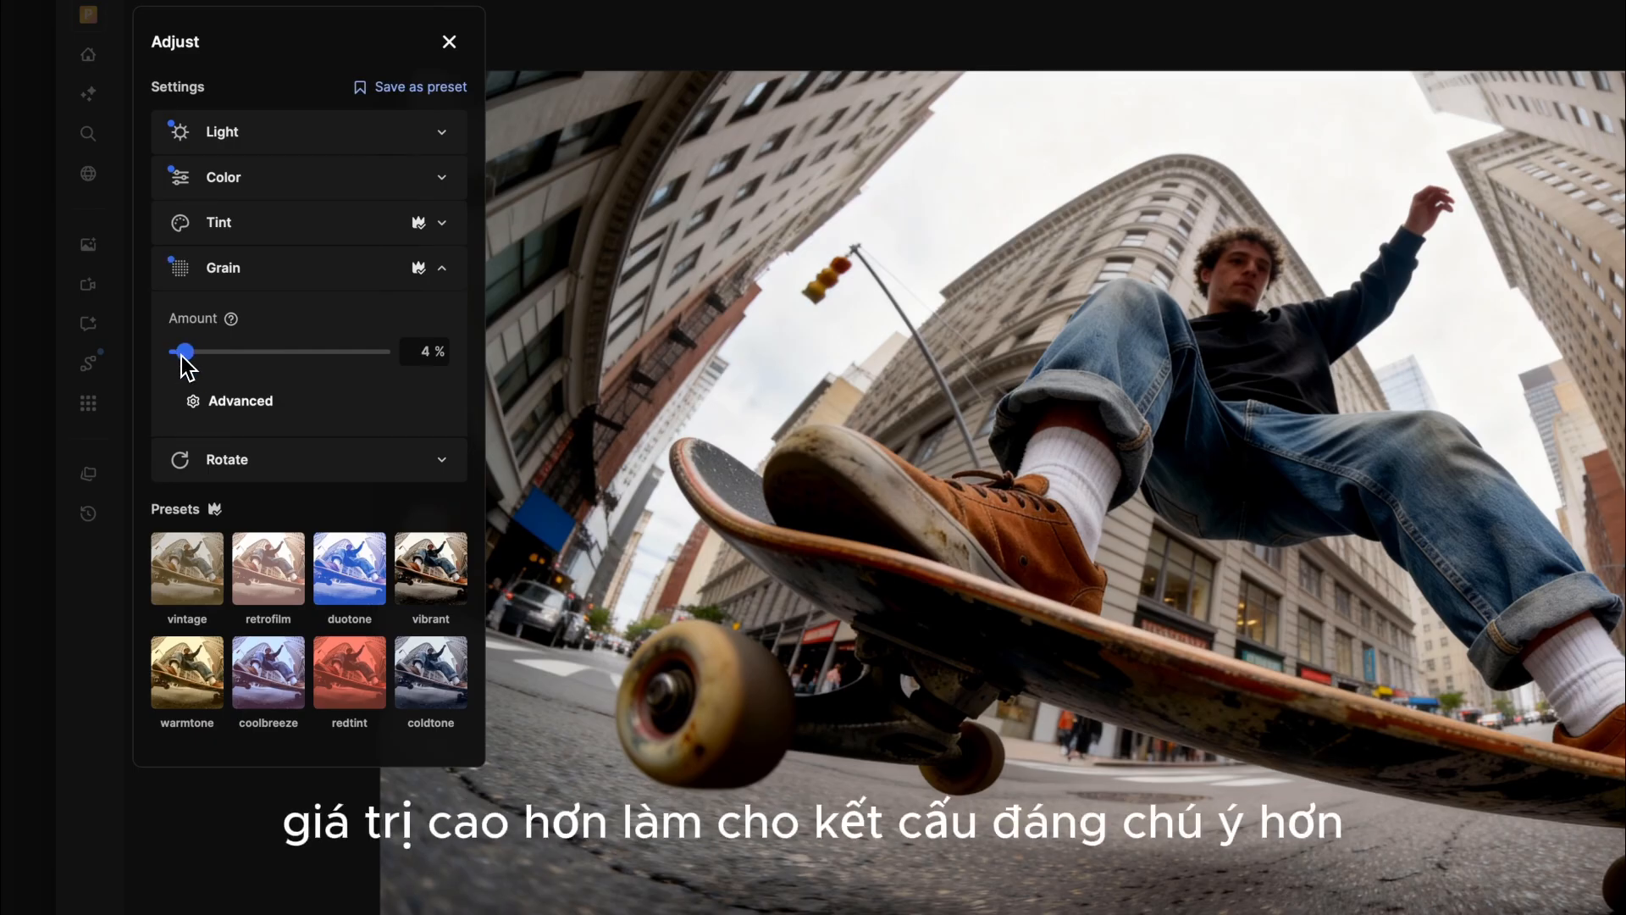
pyautogui.moveTo(178, 354); pyautogui.dragTo(349, 356)
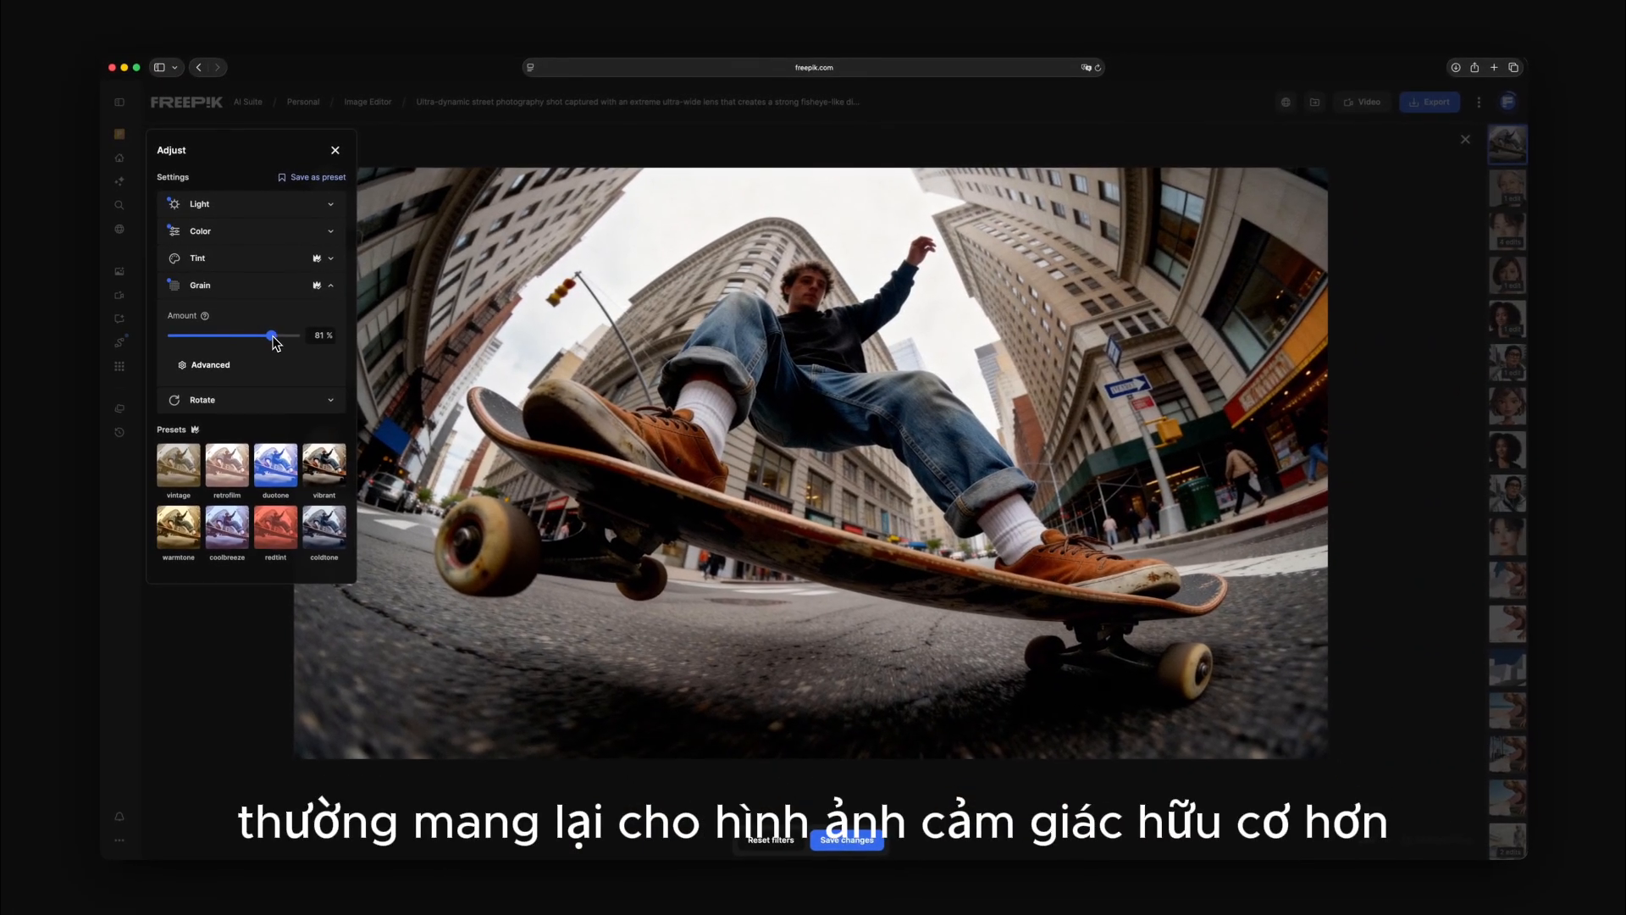
pyautogui.moveTo(273, 339); pyautogui.dragTo(259, 346)
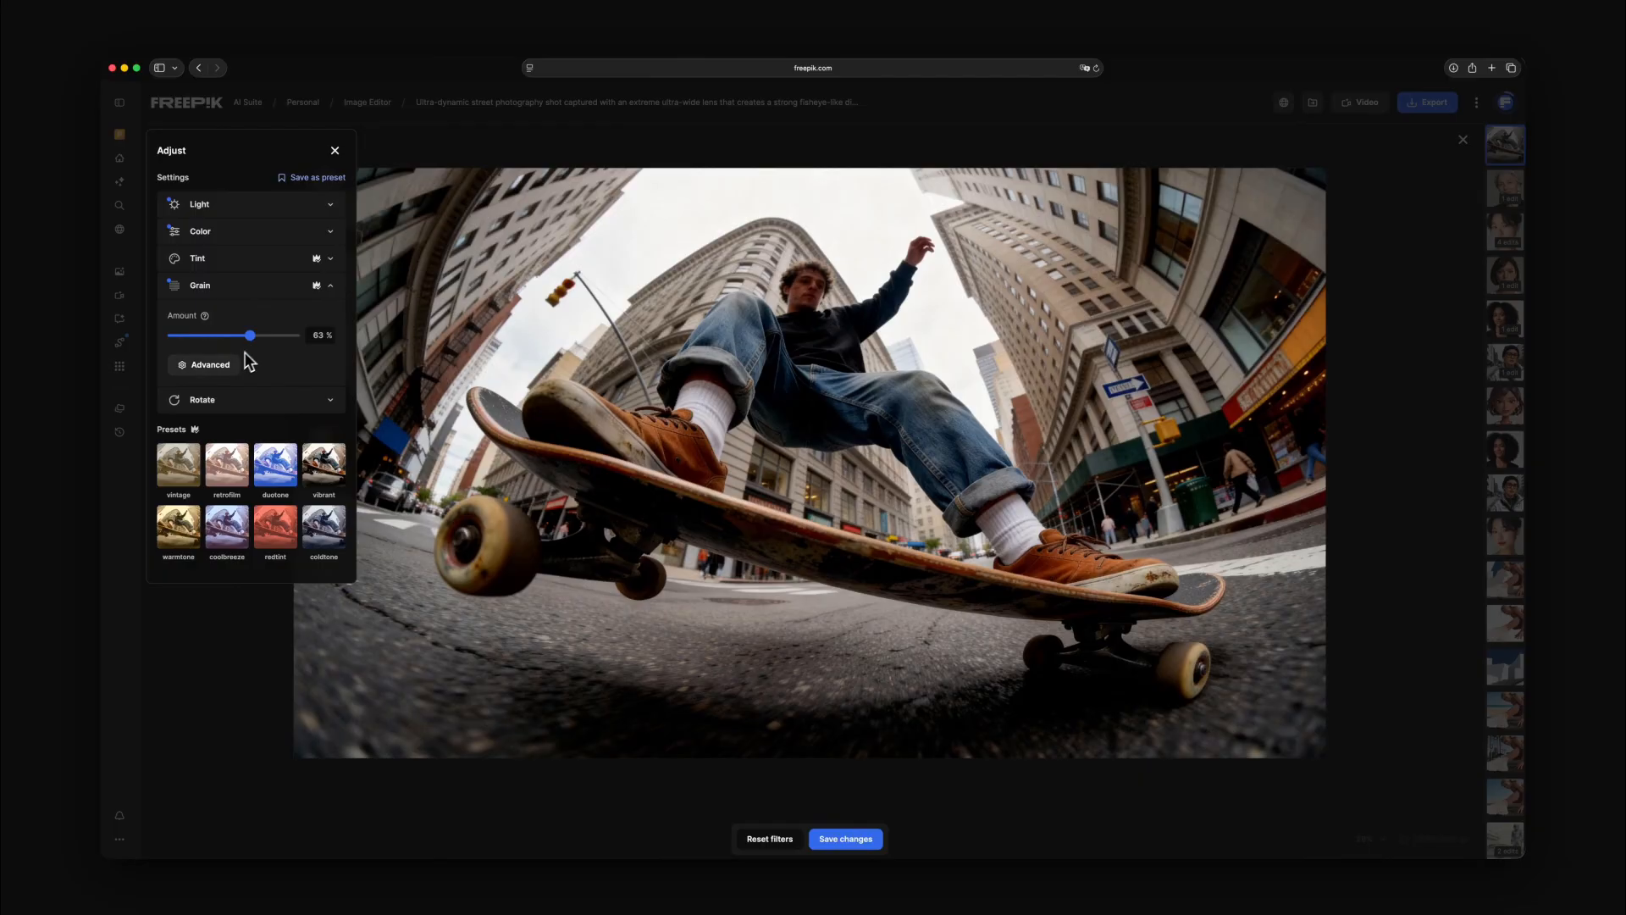
# Step: Set the advanced grain options to Chromaticity 53%, Luma 77%, Size 2.0, Shadows 117% and Midtones 46%
pyautogui.click(222, 374)
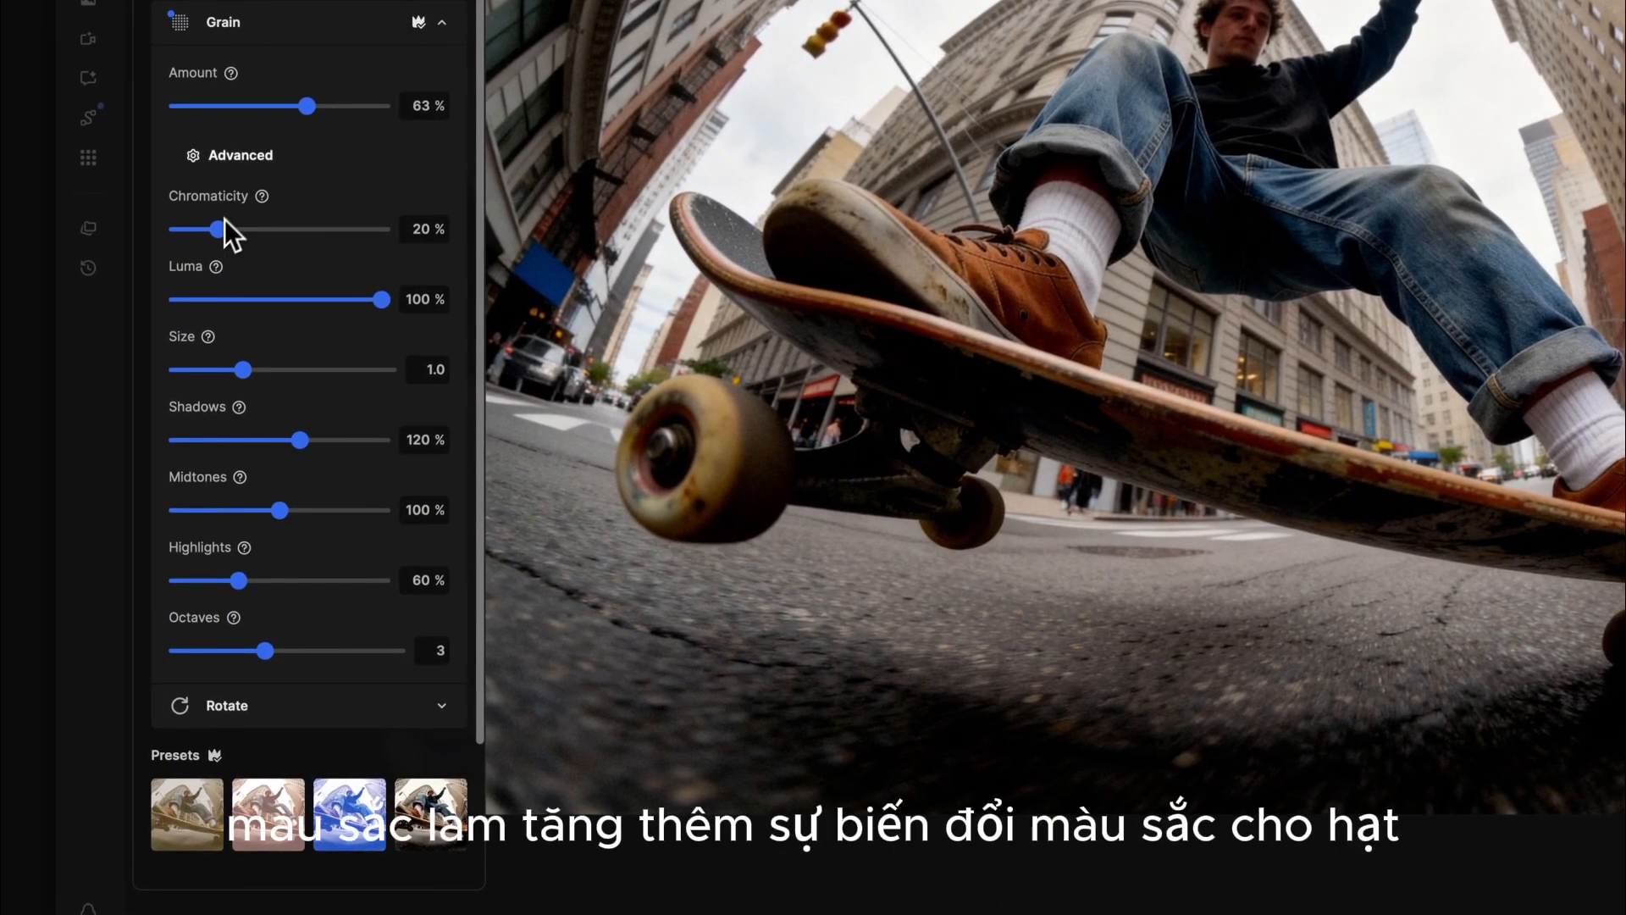
pyautogui.moveTo(218, 230); pyautogui.dragTo(289, 236)
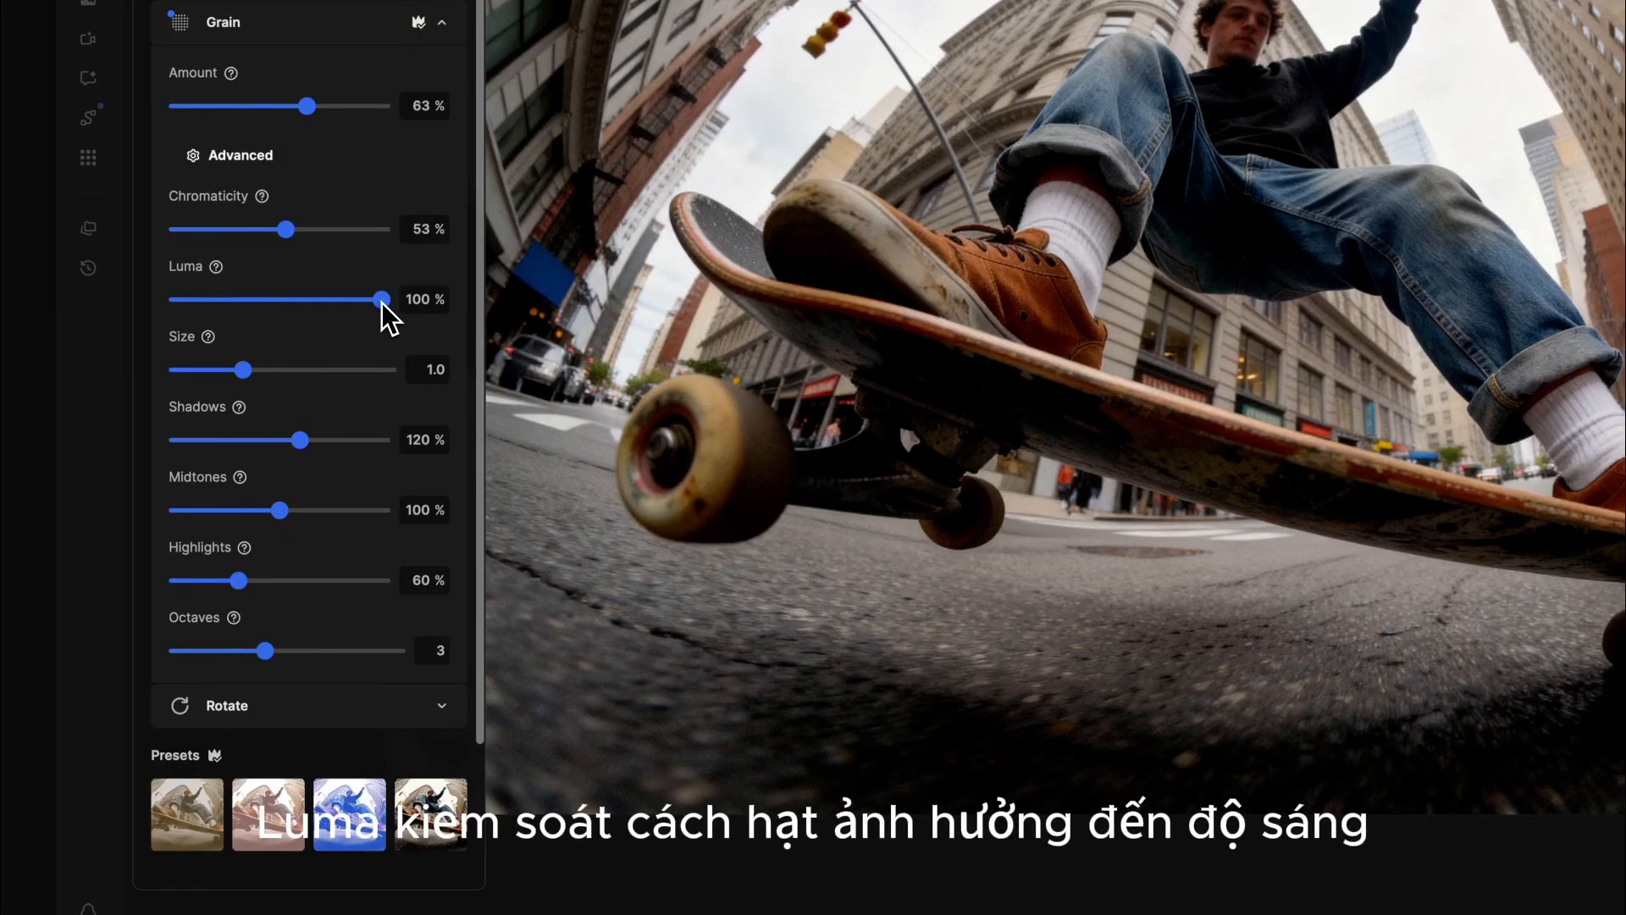
pyautogui.moveTo(382, 303)
pyautogui.mouseDown()
pyautogui.moveTo(268, 307)
pyautogui.moveTo(342, 307)
pyautogui.mouseUp()
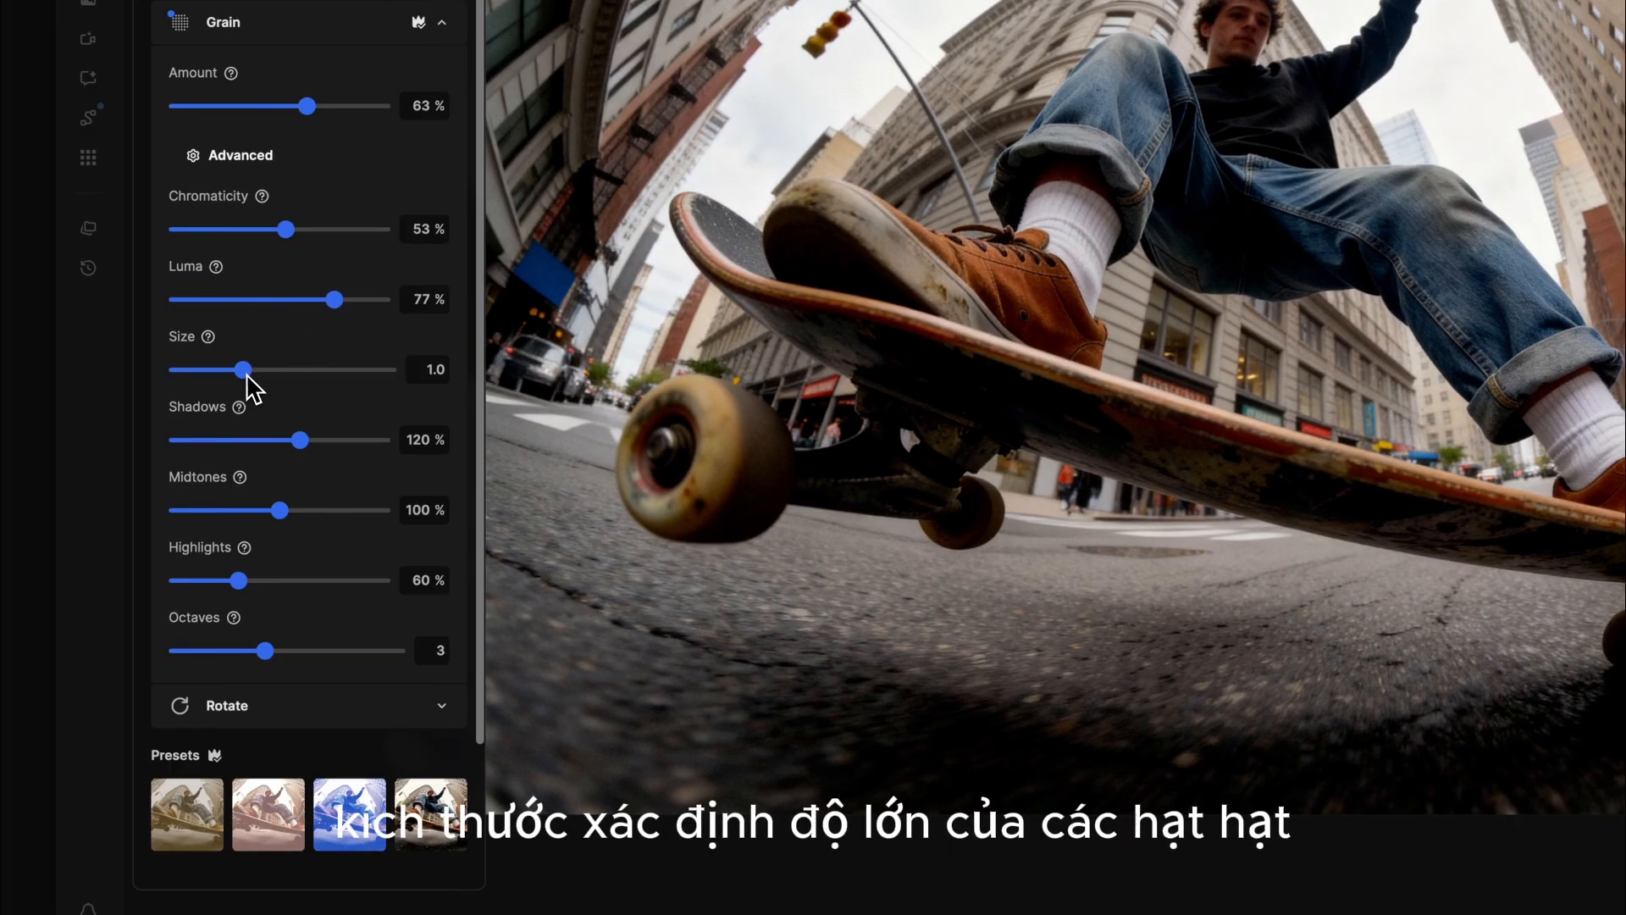
pyautogui.moveTo(247, 375)
pyautogui.mouseDown()
pyautogui.moveTo(189, 378)
pyautogui.moveTo(318, 386)
pyautogui.mouseUp()
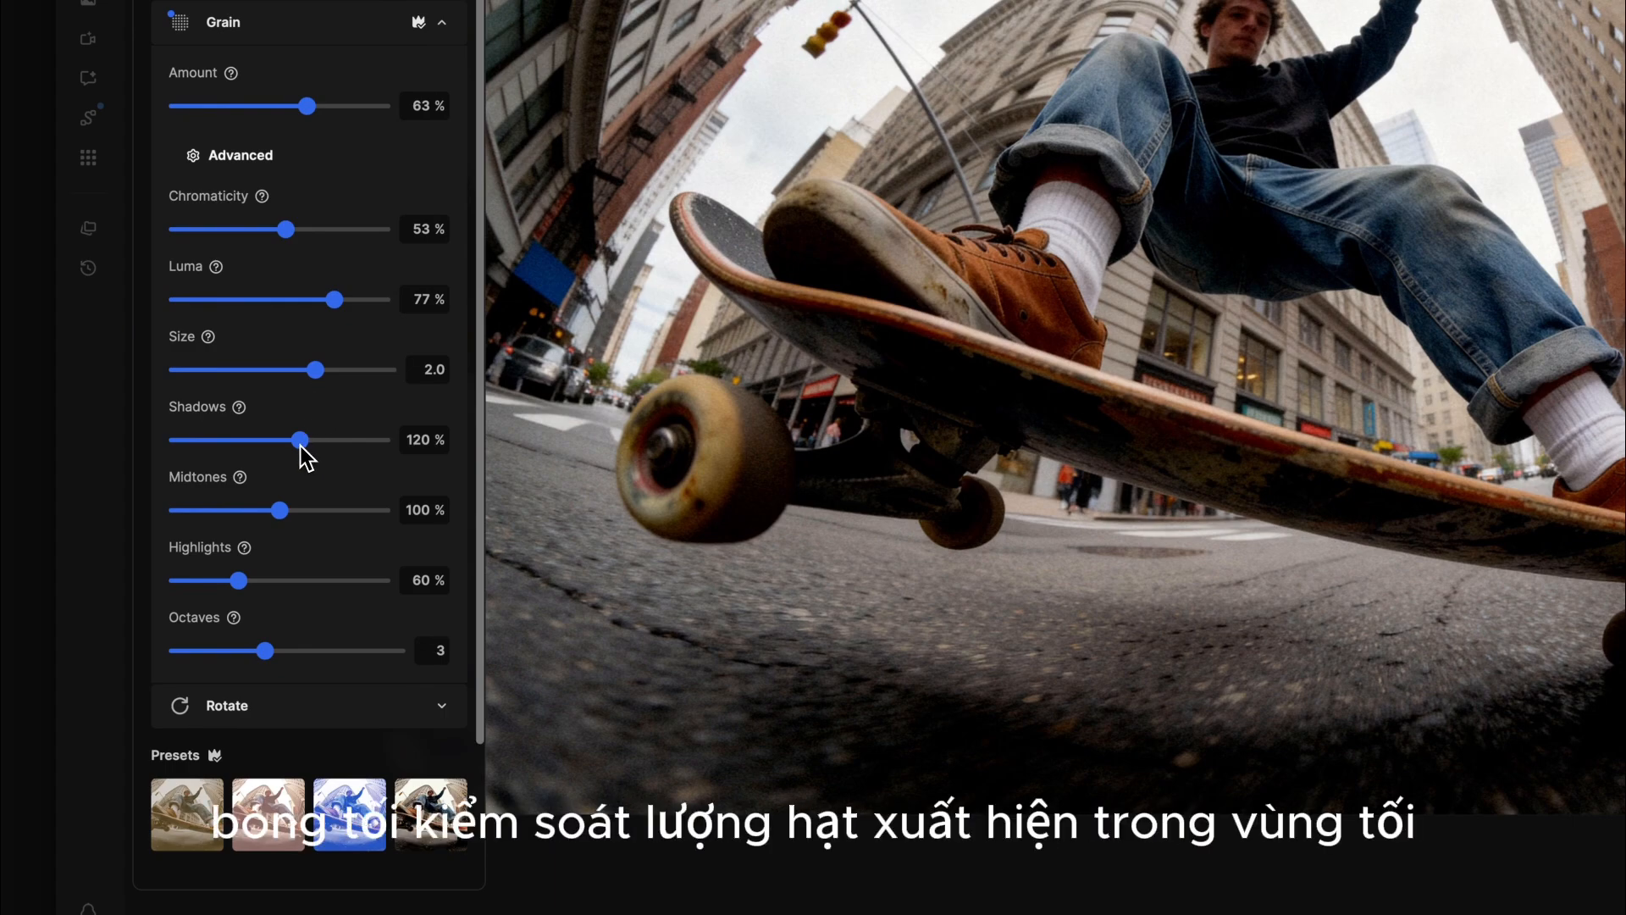
pyautogui.moveTo(300, 442)
pyautogui.mouseDown()
pyautogui.moveTo(217, 442)
pyautogui.moveTo(289, 443)
pyautogui.mouseUp()
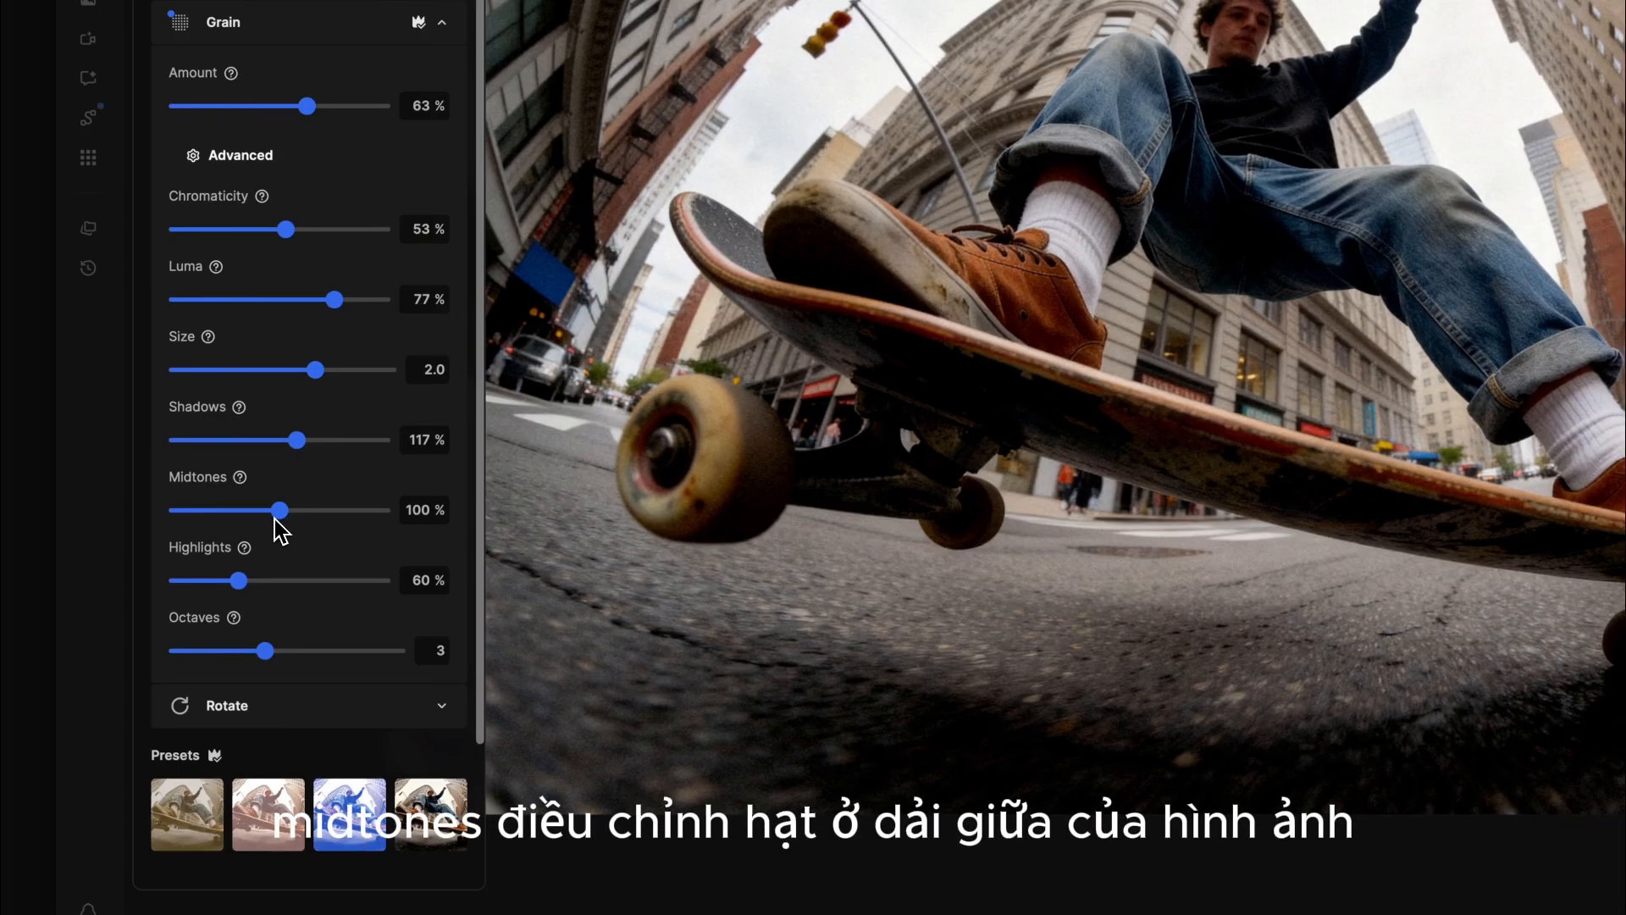
pyautogui.moveTo(273, 513); pyautogui.dragTo(231, 534)
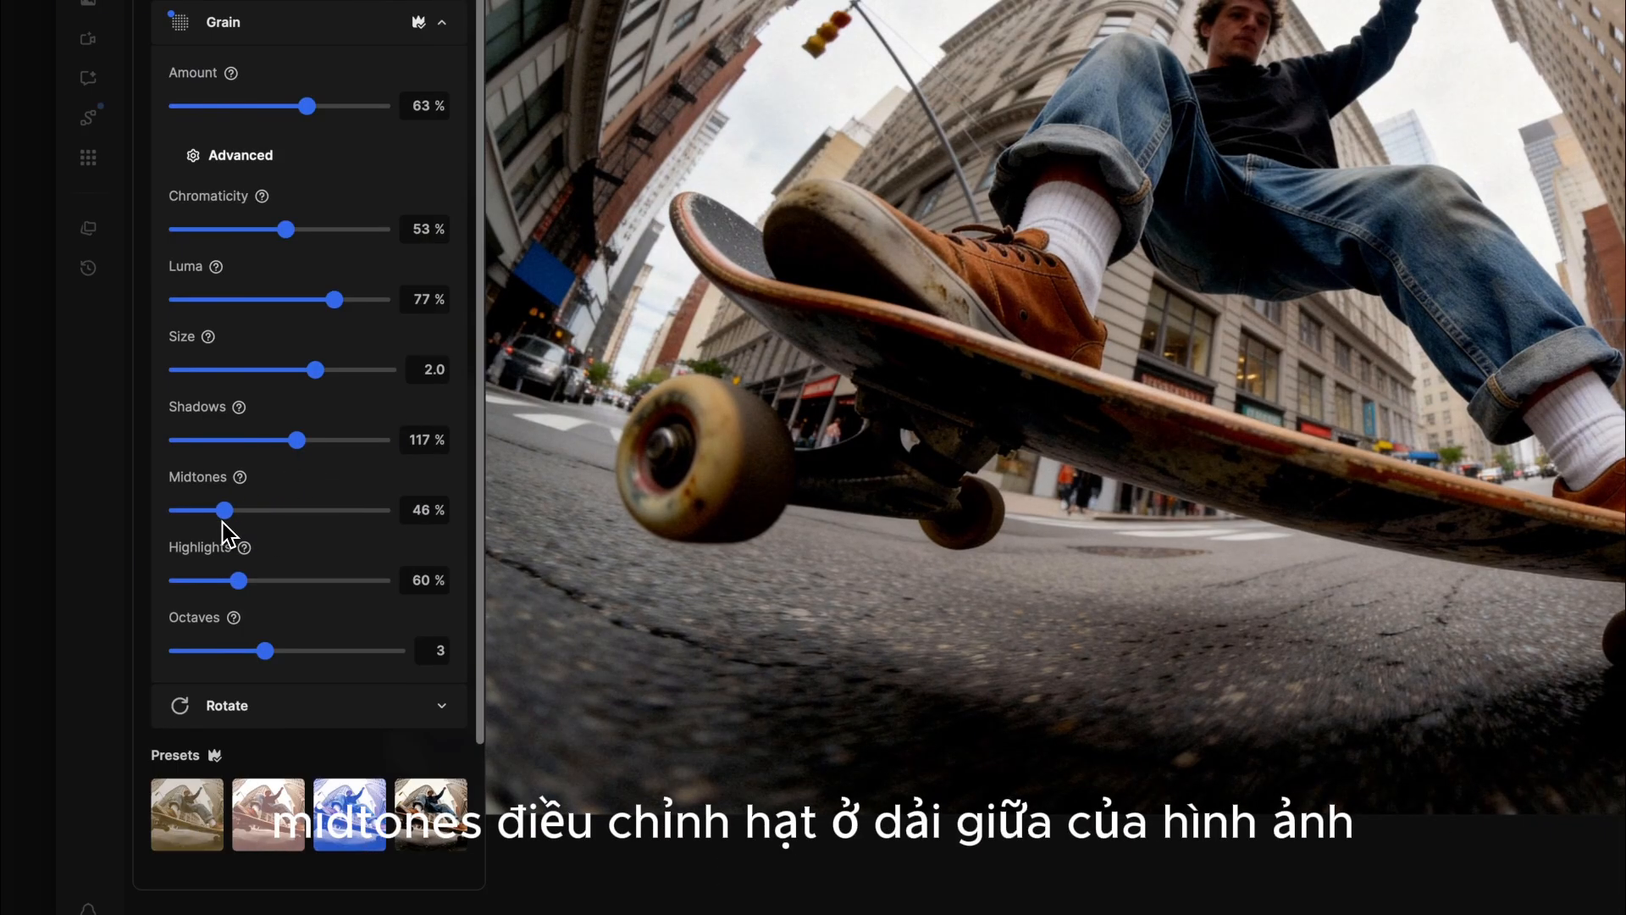
# Step: Set the grain's Midtones to 128% and Highlights to 83%, and try Octaves at 2 before returning it to 3
pyautogui.moveTo(229, 534); pyautogui.dragTo(315, 538)
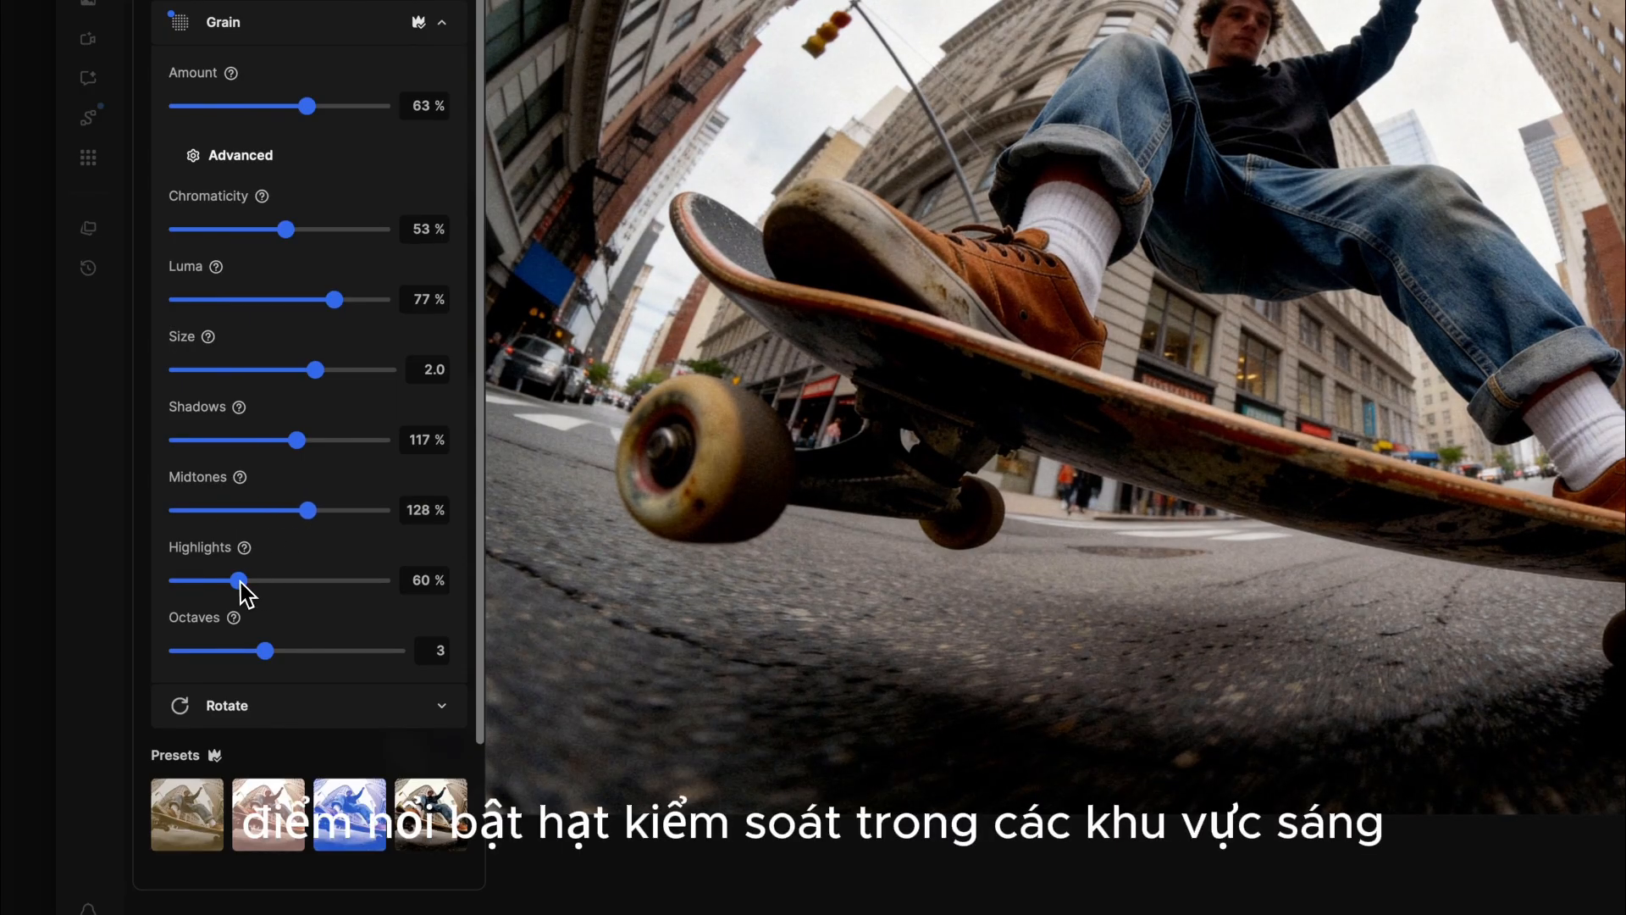
pyautogui.moveTo(229, 581); pyautogui.dragTo(262, 584)
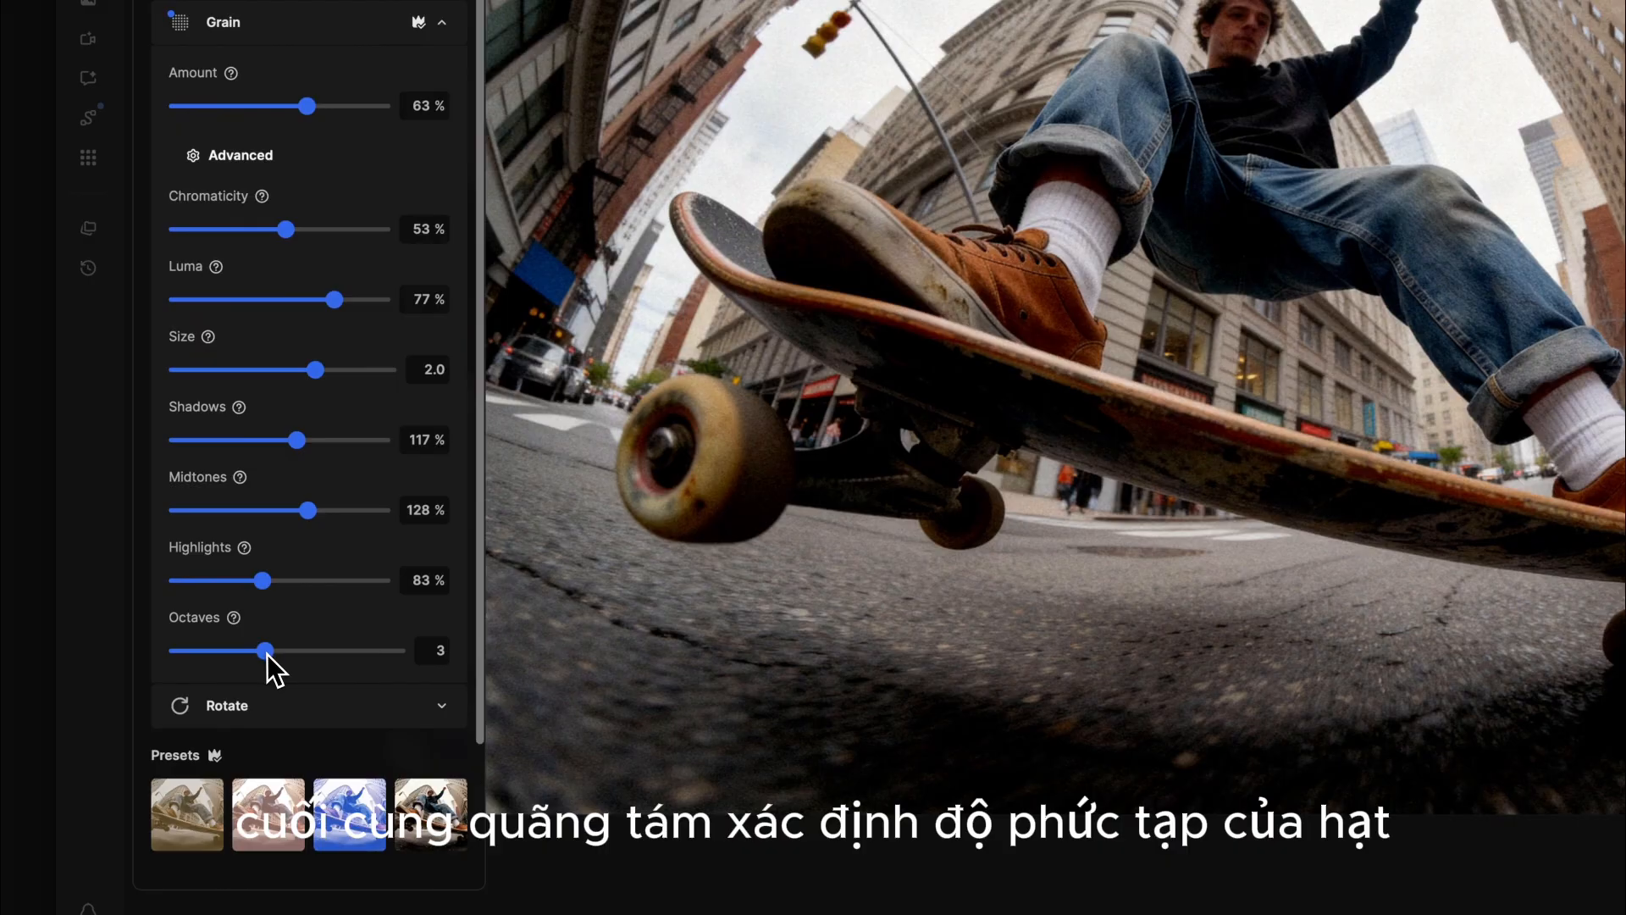
pyautogui.moveTo(267, 653); pyautogui.dragTo(246, 655)
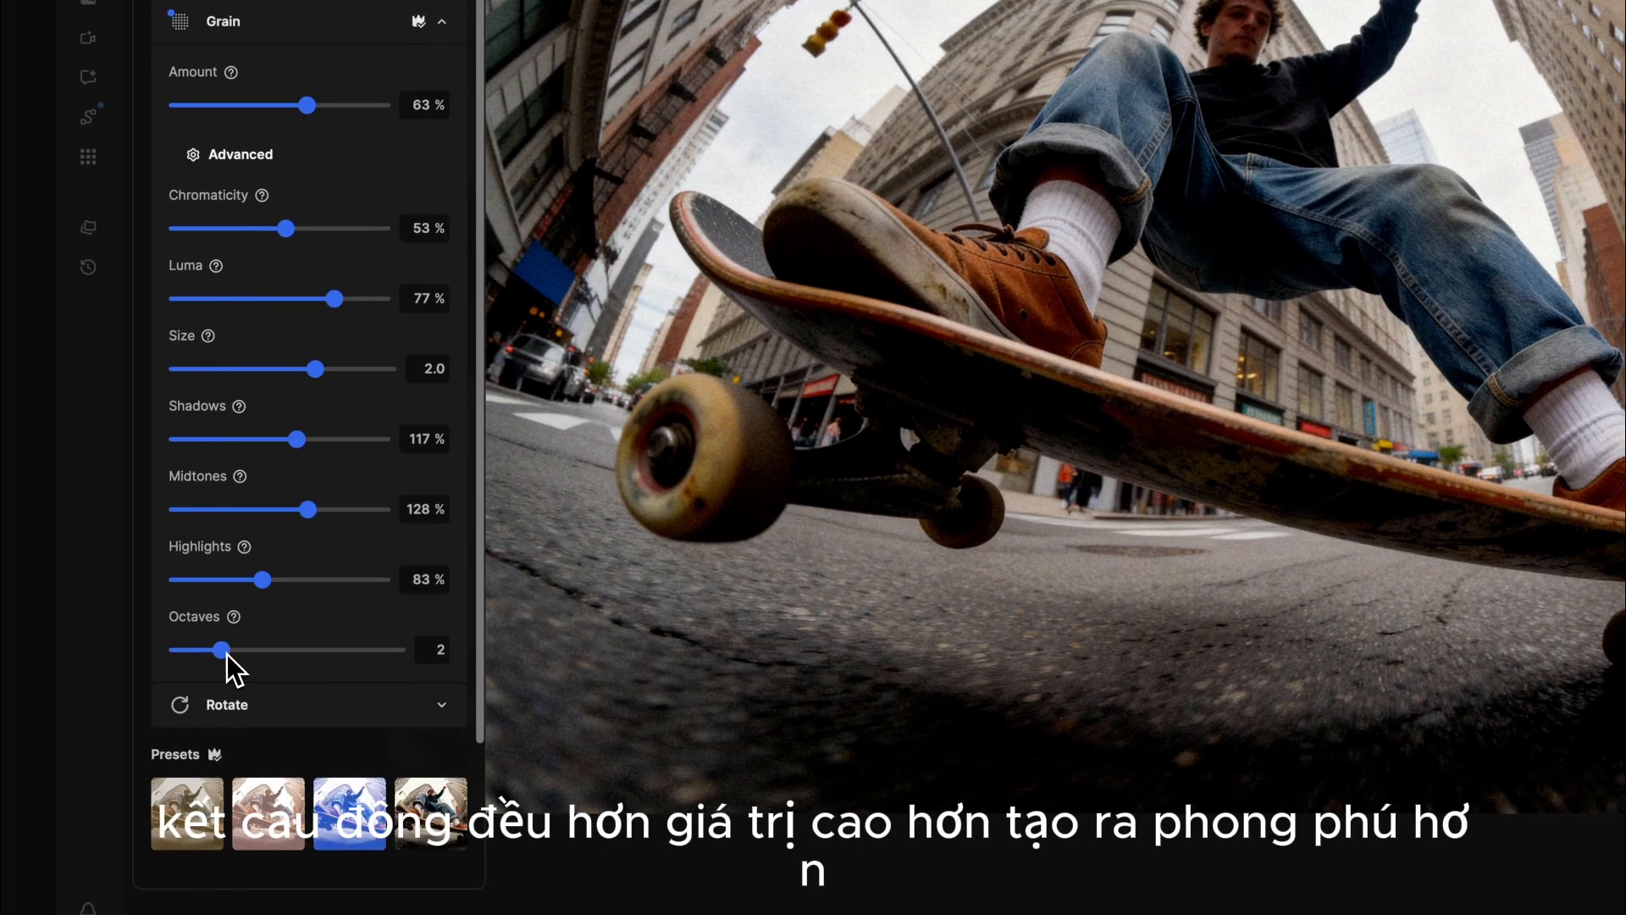
pyautogui.click(249, 654)
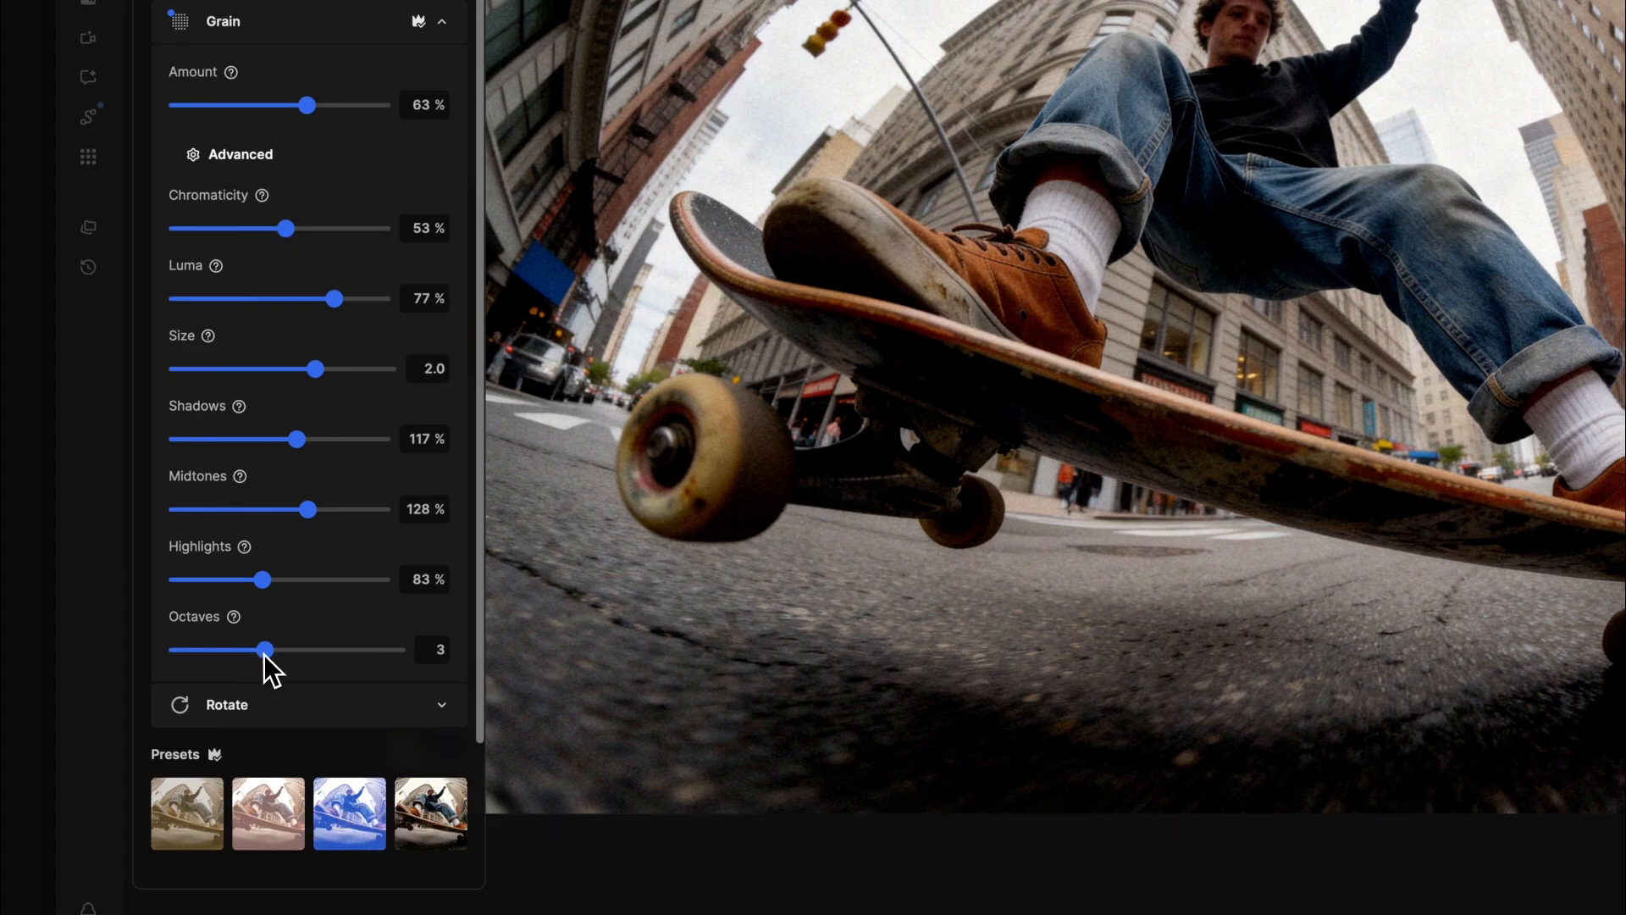
# Step: Fine-tune the grain with Chromaticity 59%, Luma 65% and Size 2.1
pyautogui.moveTo(288, 230); pyautogui.dragTo(299, 229)
pyautogui.moveTo(334, 297); pyautogui.dragTo(316, 305)
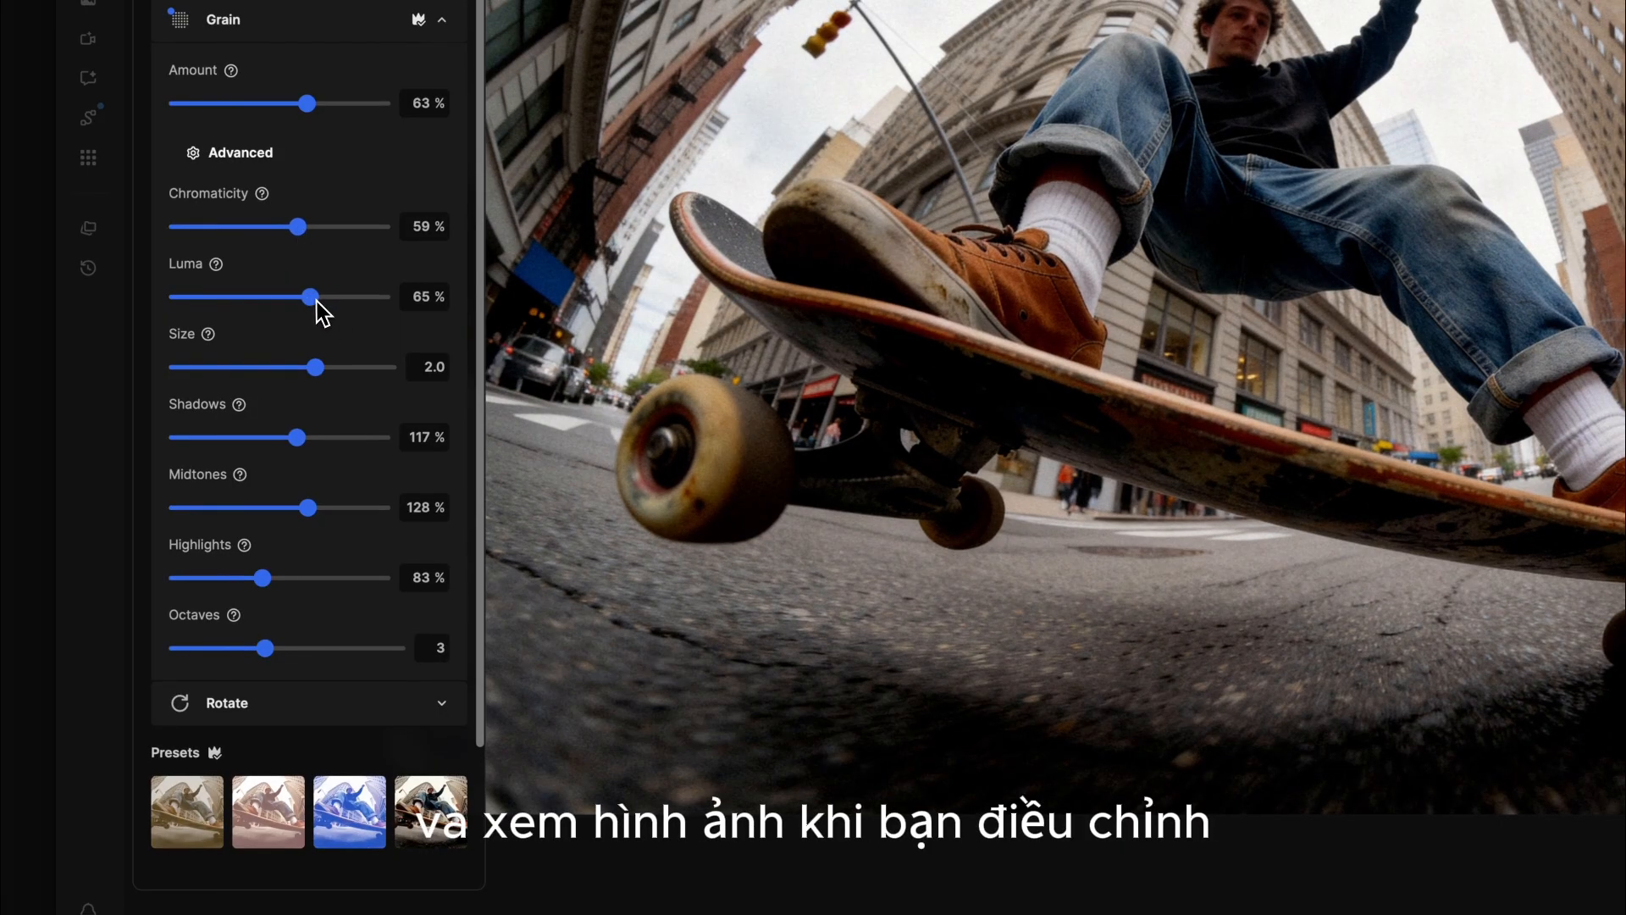
pyautogui.moveTo(316, 367); pyautogui.dragTo(325, 374)
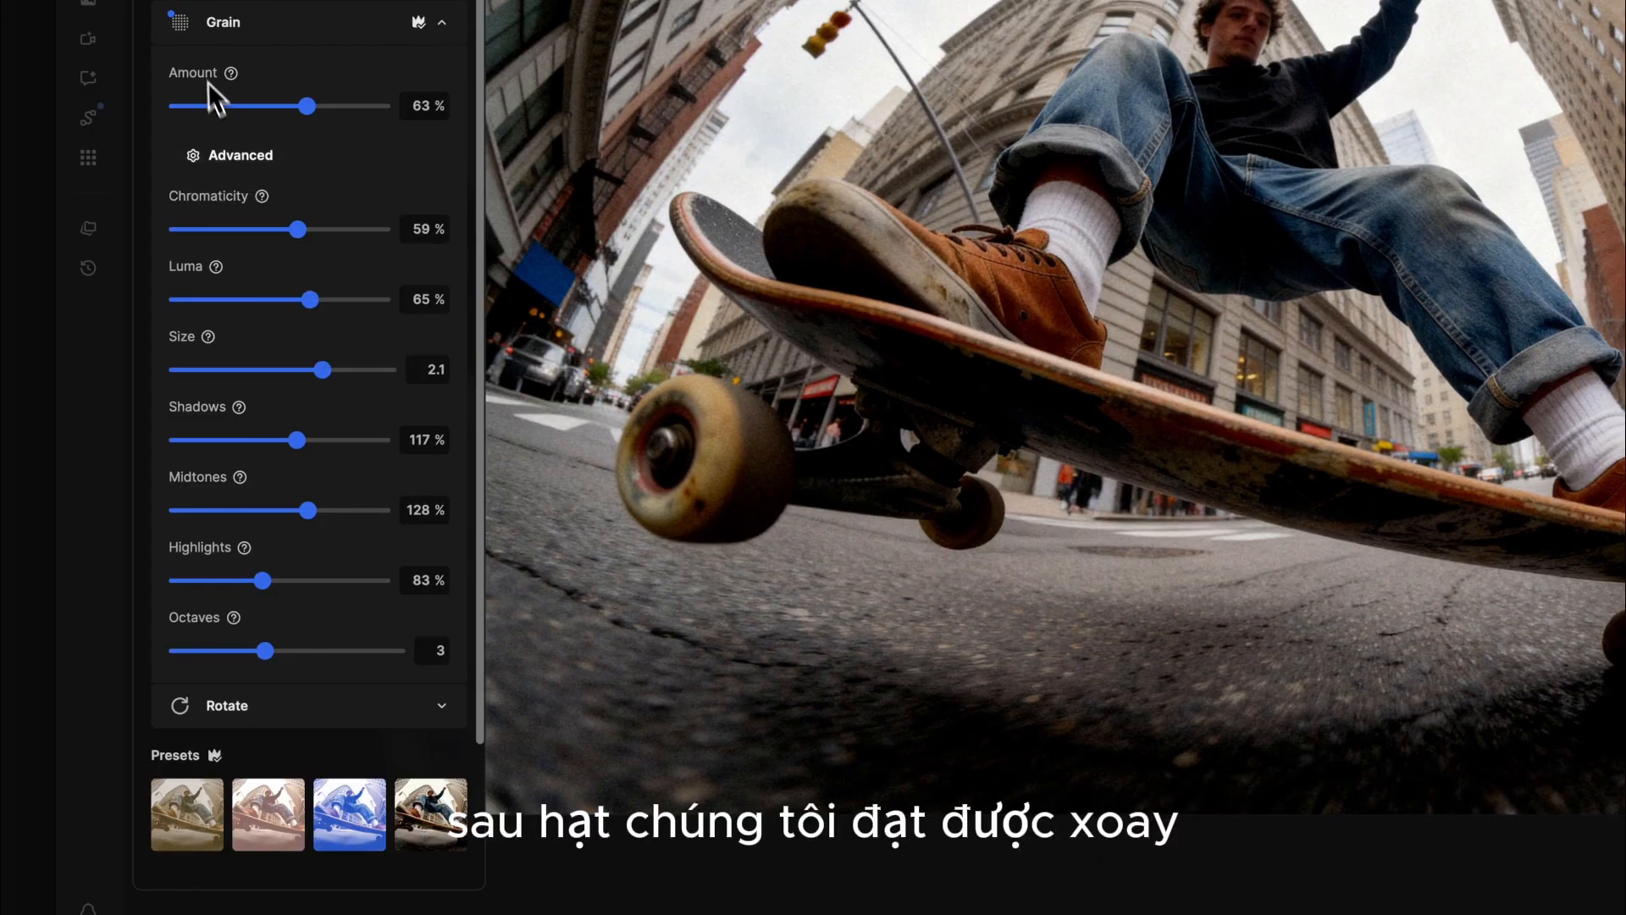
# Step: Switch from the grain settings to the rotate settings and try straightening the image, ending at 0°
pyautogui.click(187, 30)
pyautogui.click(180, 76)
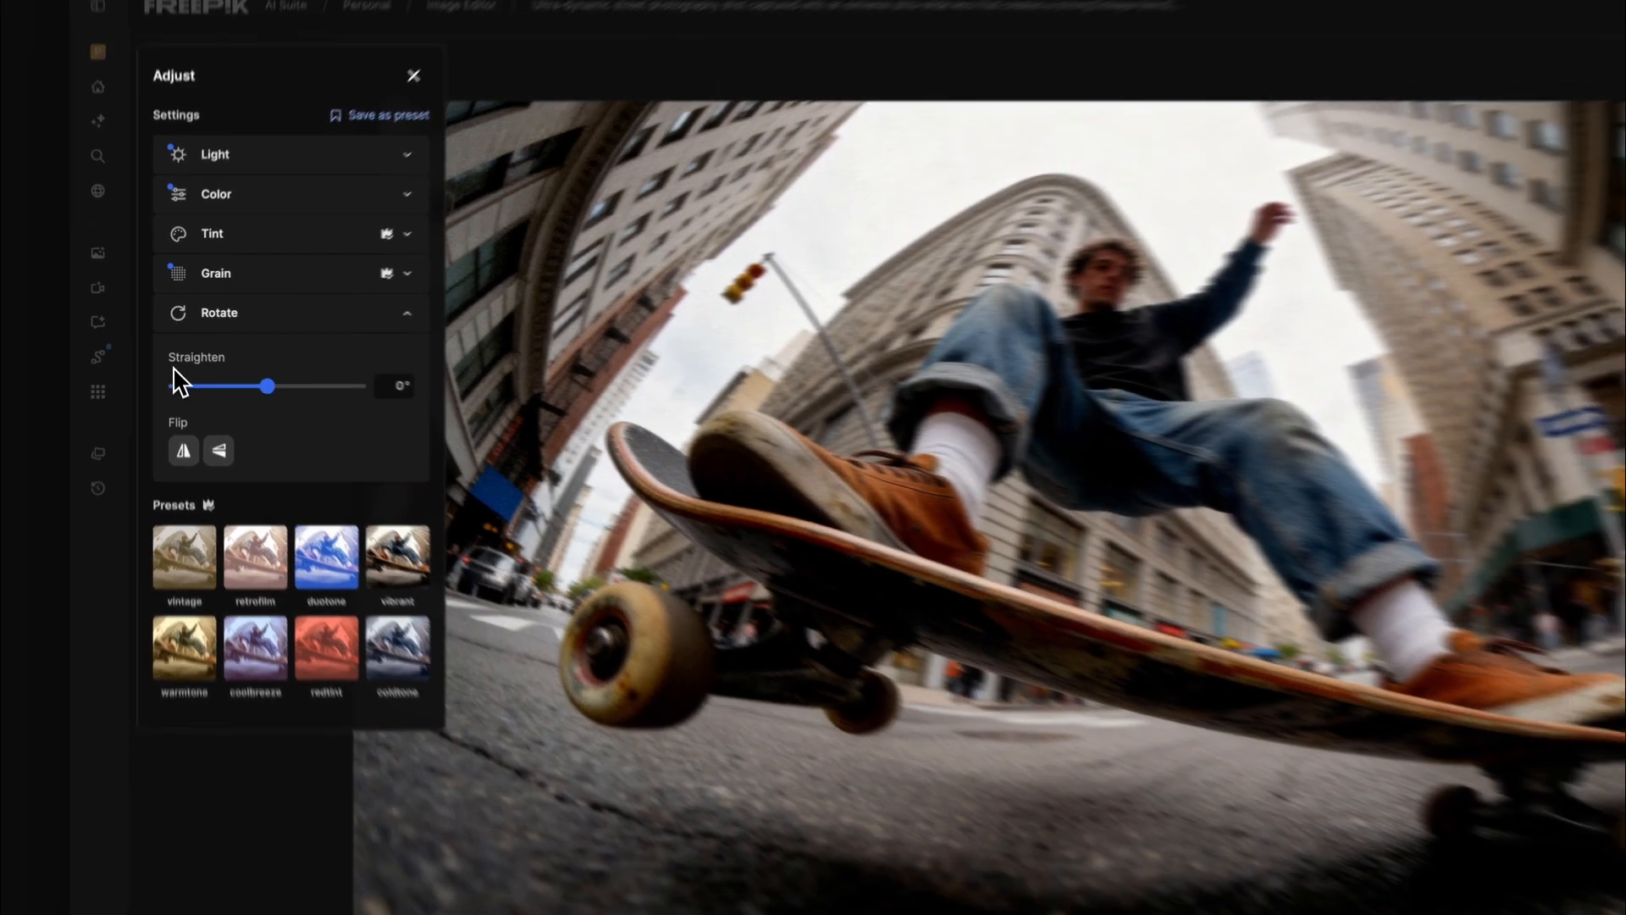
pyautogui.moveTo(283, 398); pyautogui.dragTo(236, 371)
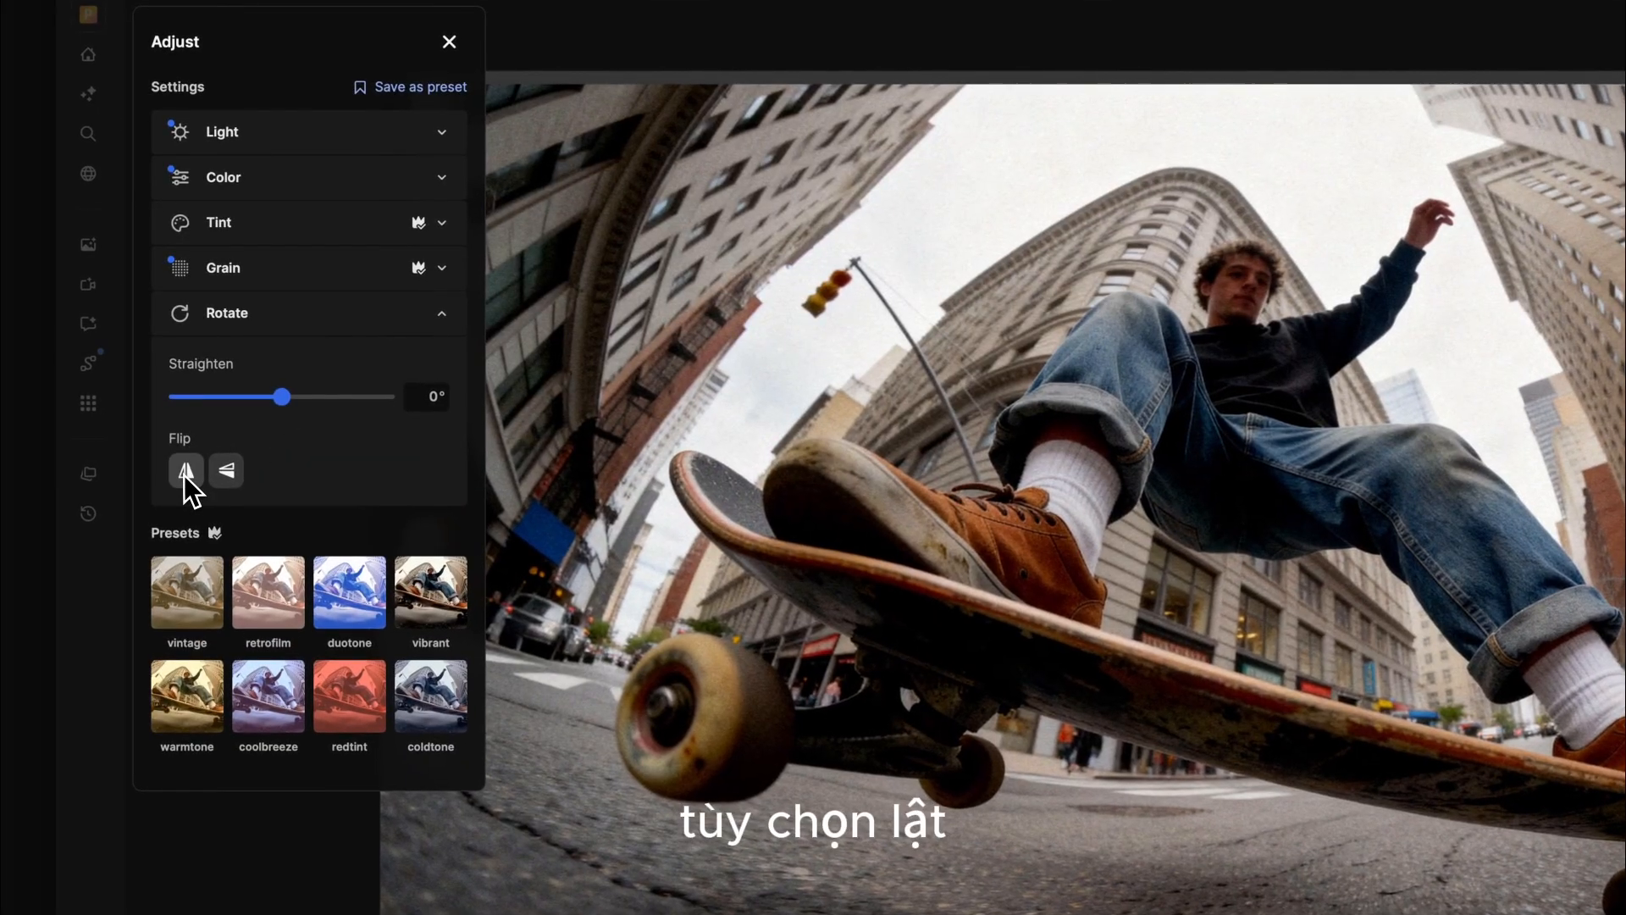
# Step: Try flipping the image horizontally and back, and vertically and back, and close the rotate settings
pyautogui.click(185, 472)
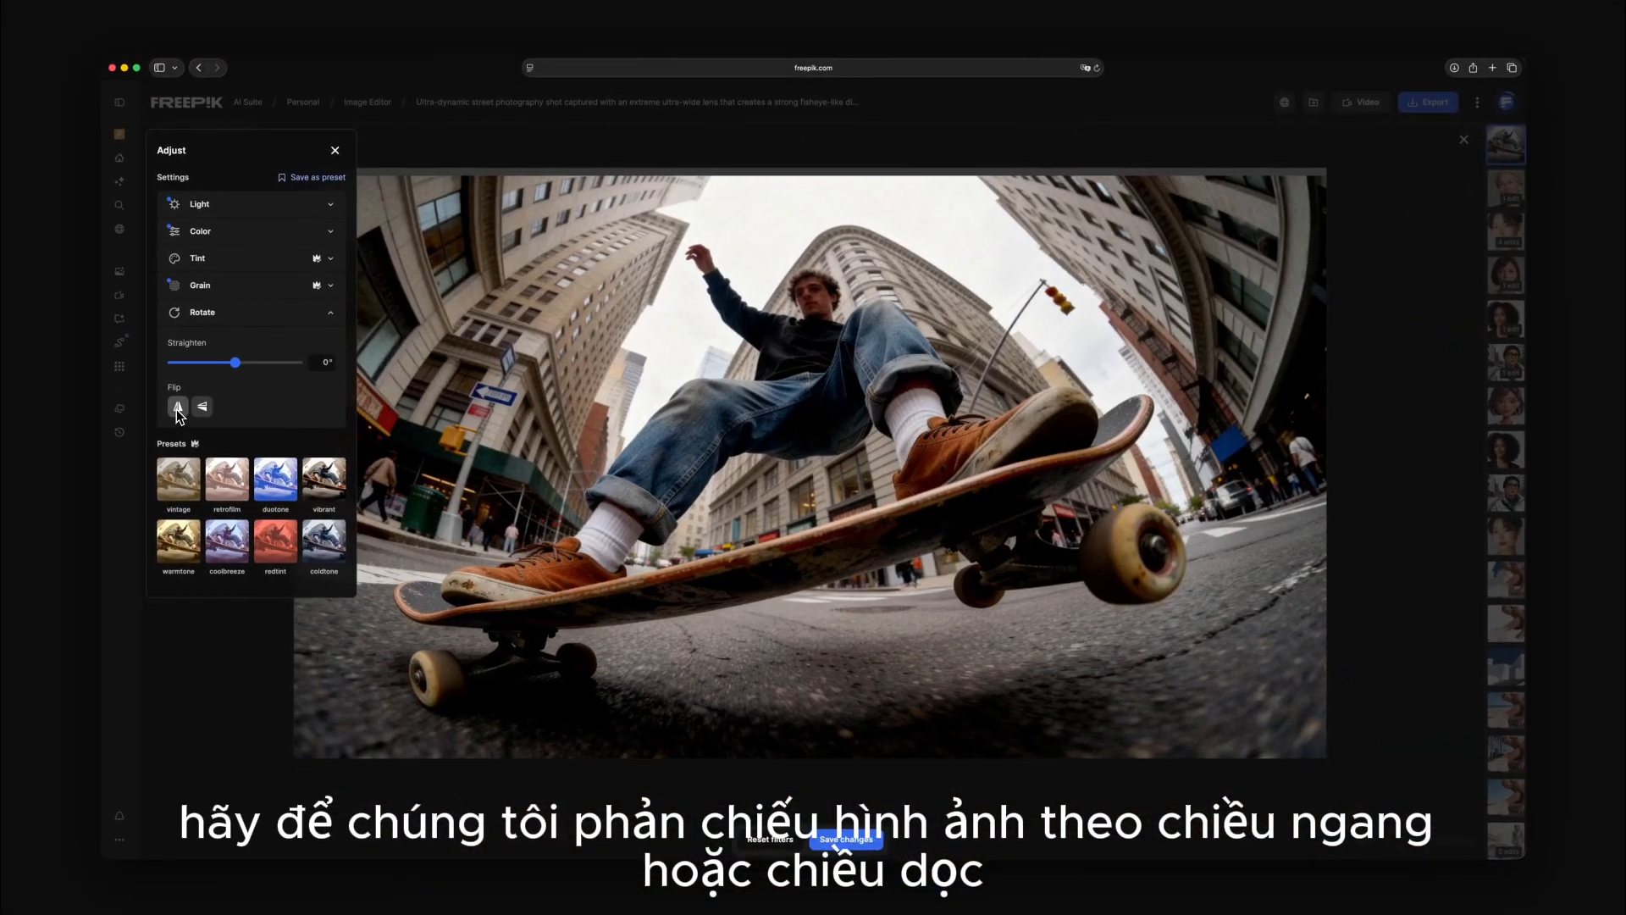
pyautogui.click(176, 408)
pyautogui.click(201, 408)
pyautogui.click(203, 408)
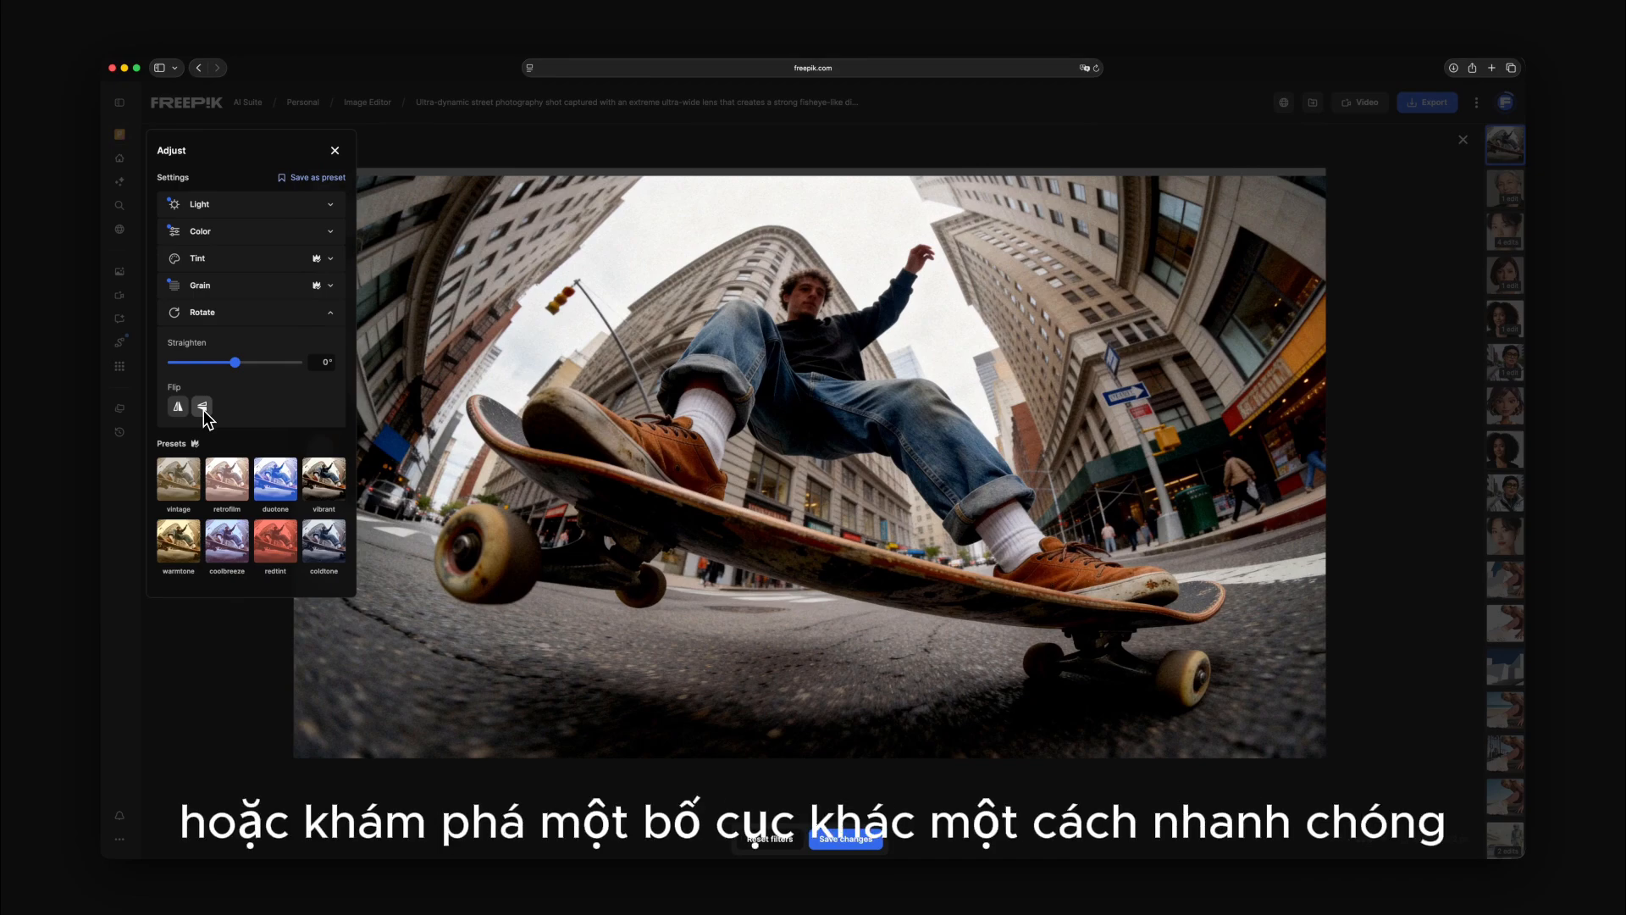
pyautogui.click(176, 313)
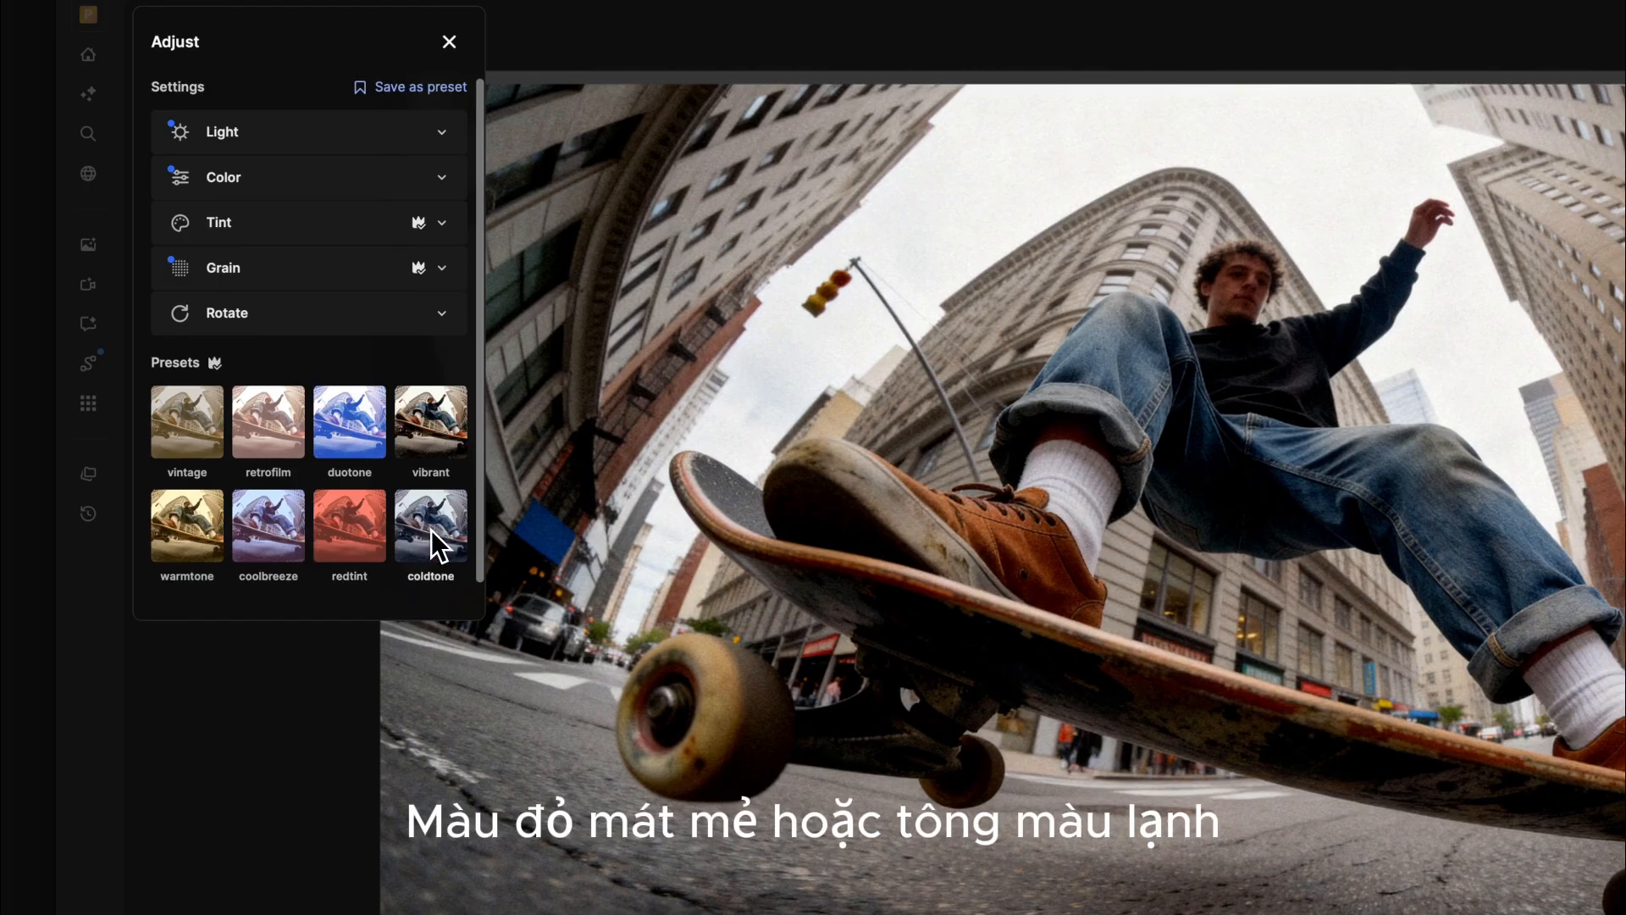
# Step: Try the vintage, coolbreeze, warmtone and redtint presets on the image, ending with the vibrant preset
pyautogui.click(193, 439)
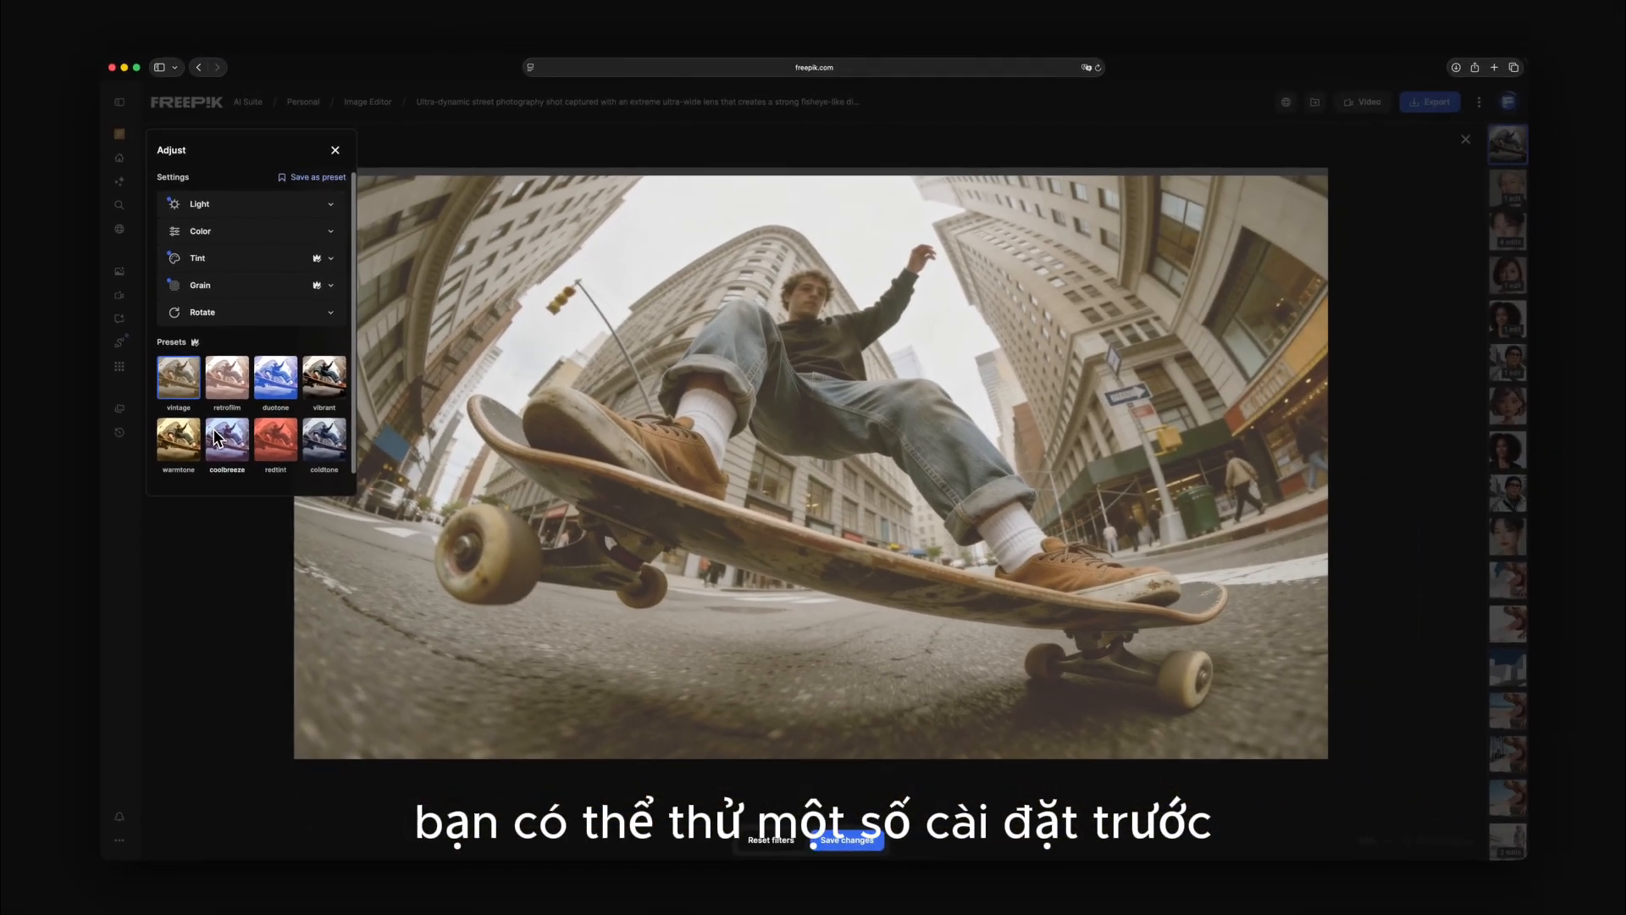
pyautogui.click(216, 436)
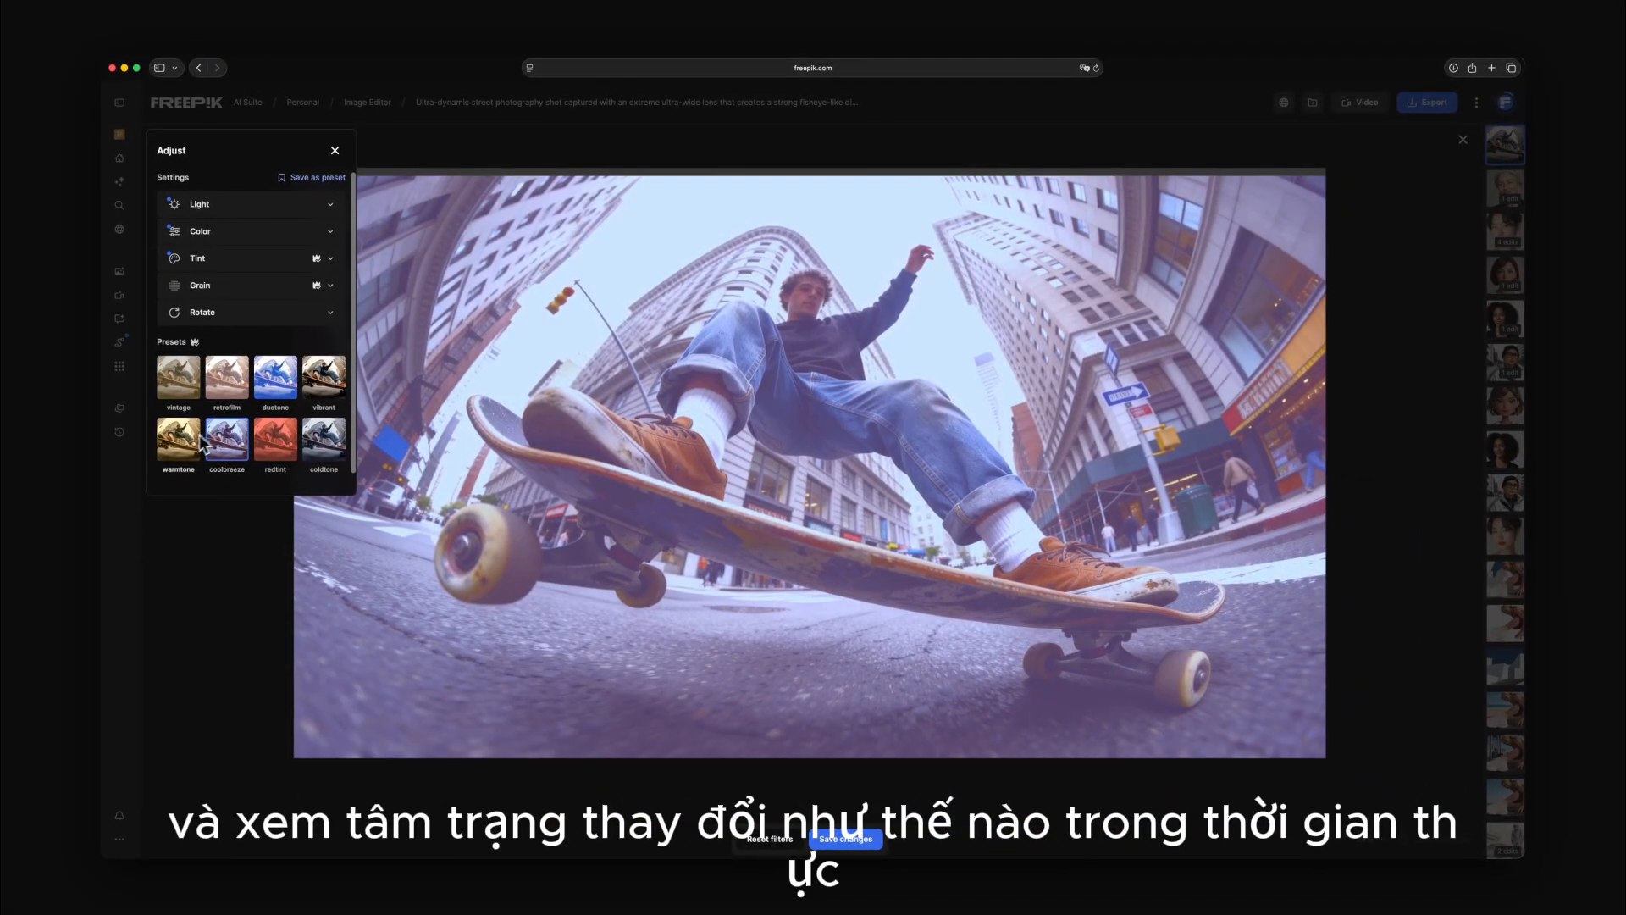
pyautogui.click(186, 446)
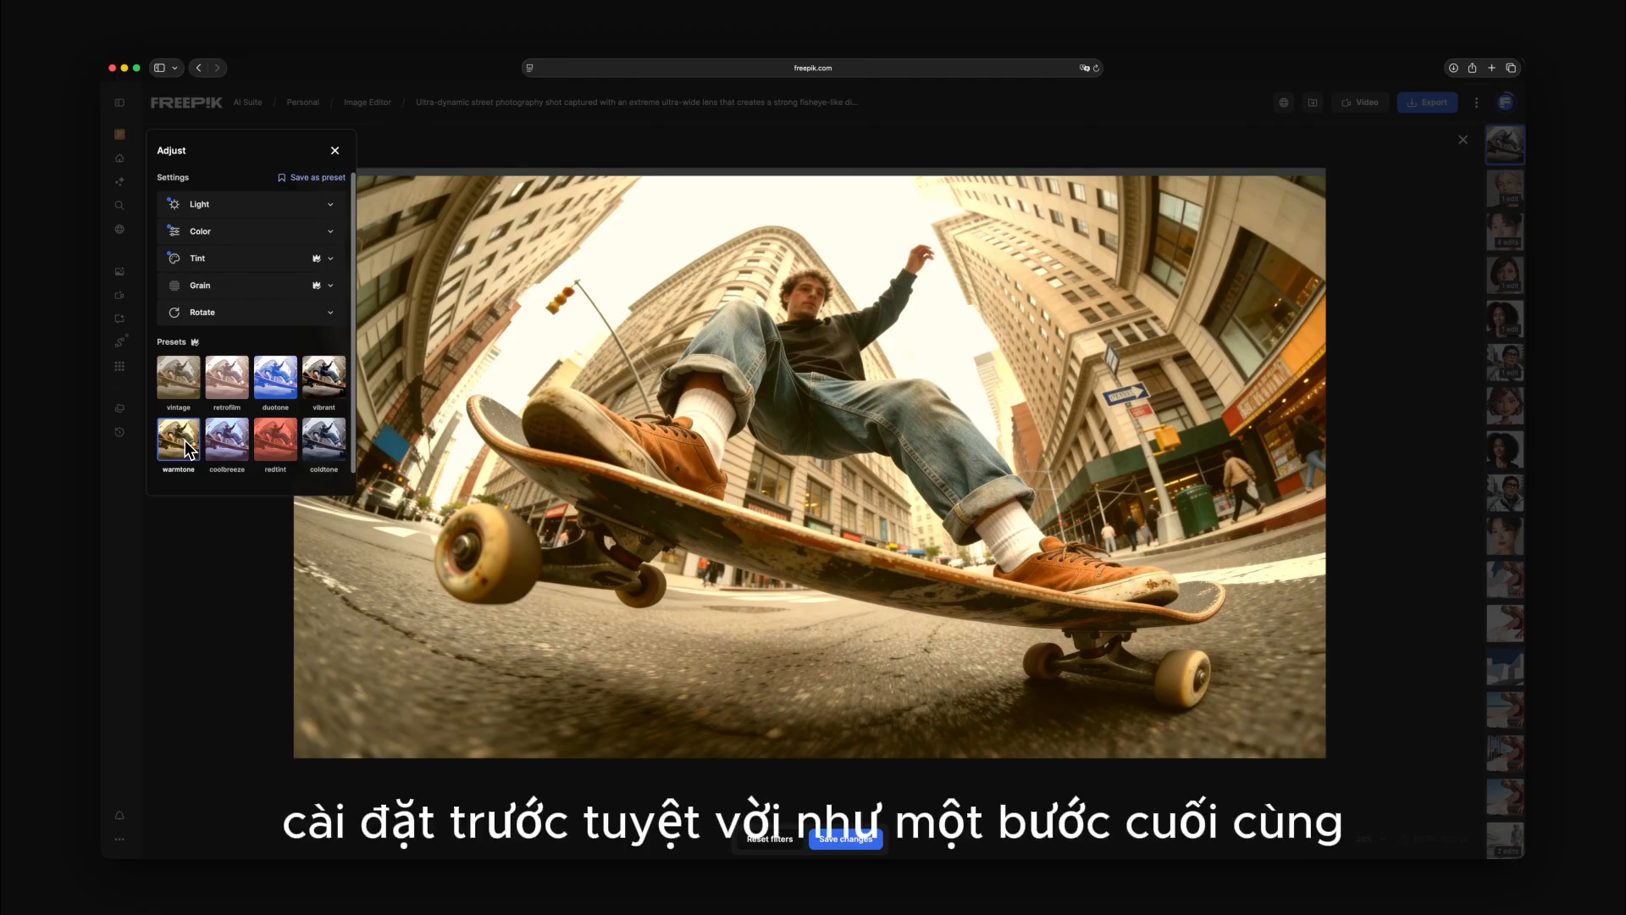
pyautogui.click(280, 453)
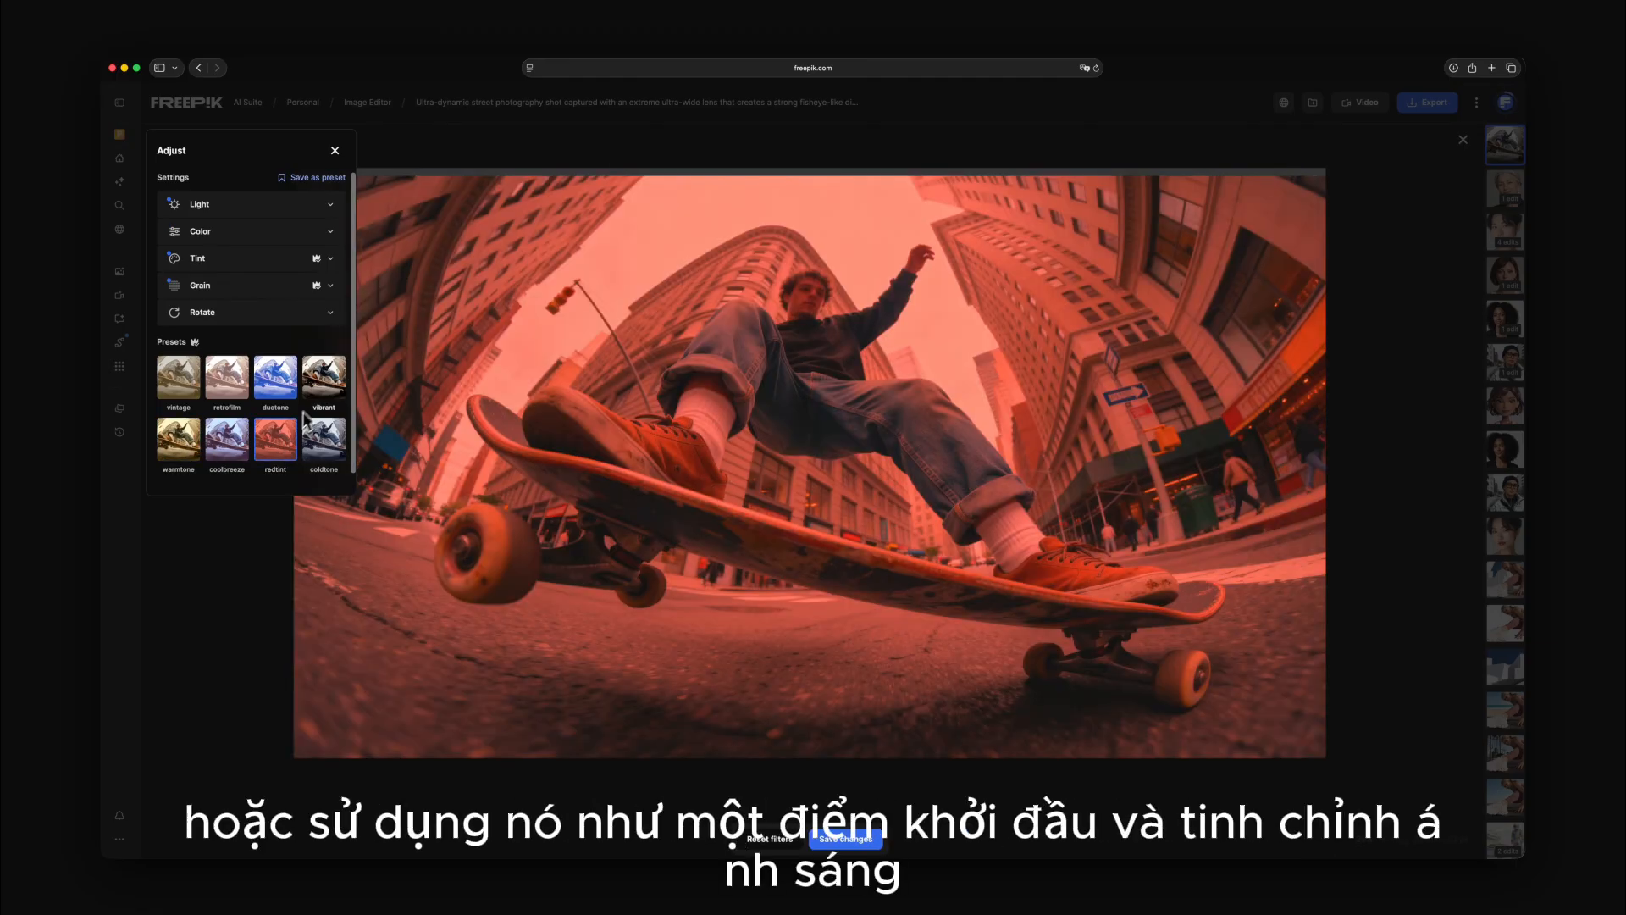
pyautogui.click(327, 386)
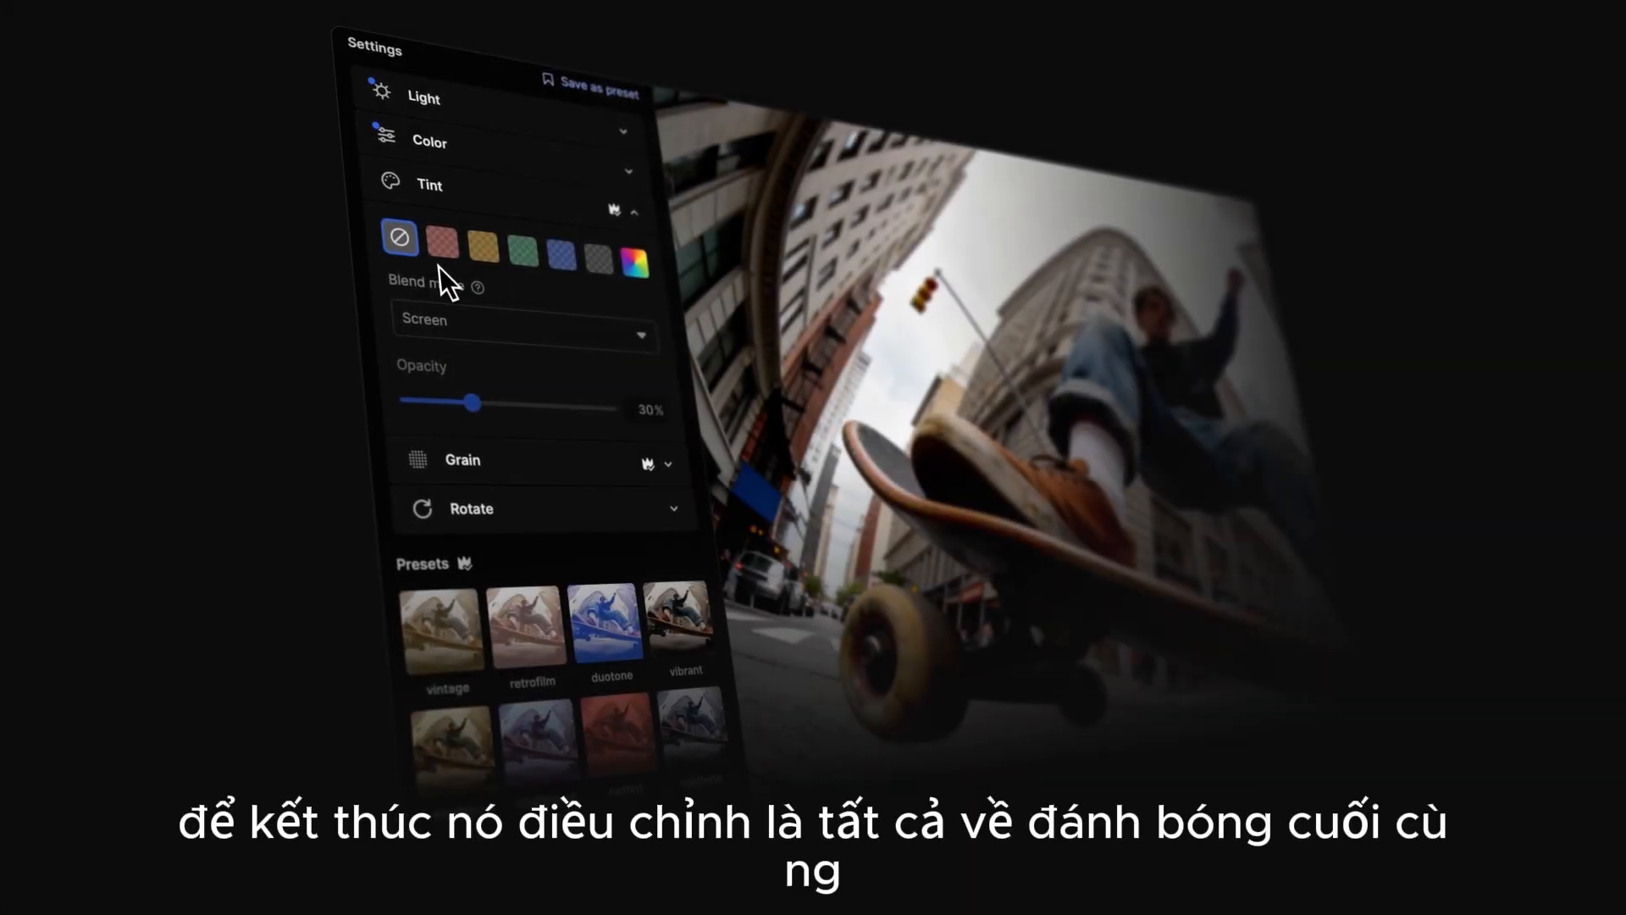
pyautogui.click(436, 252)
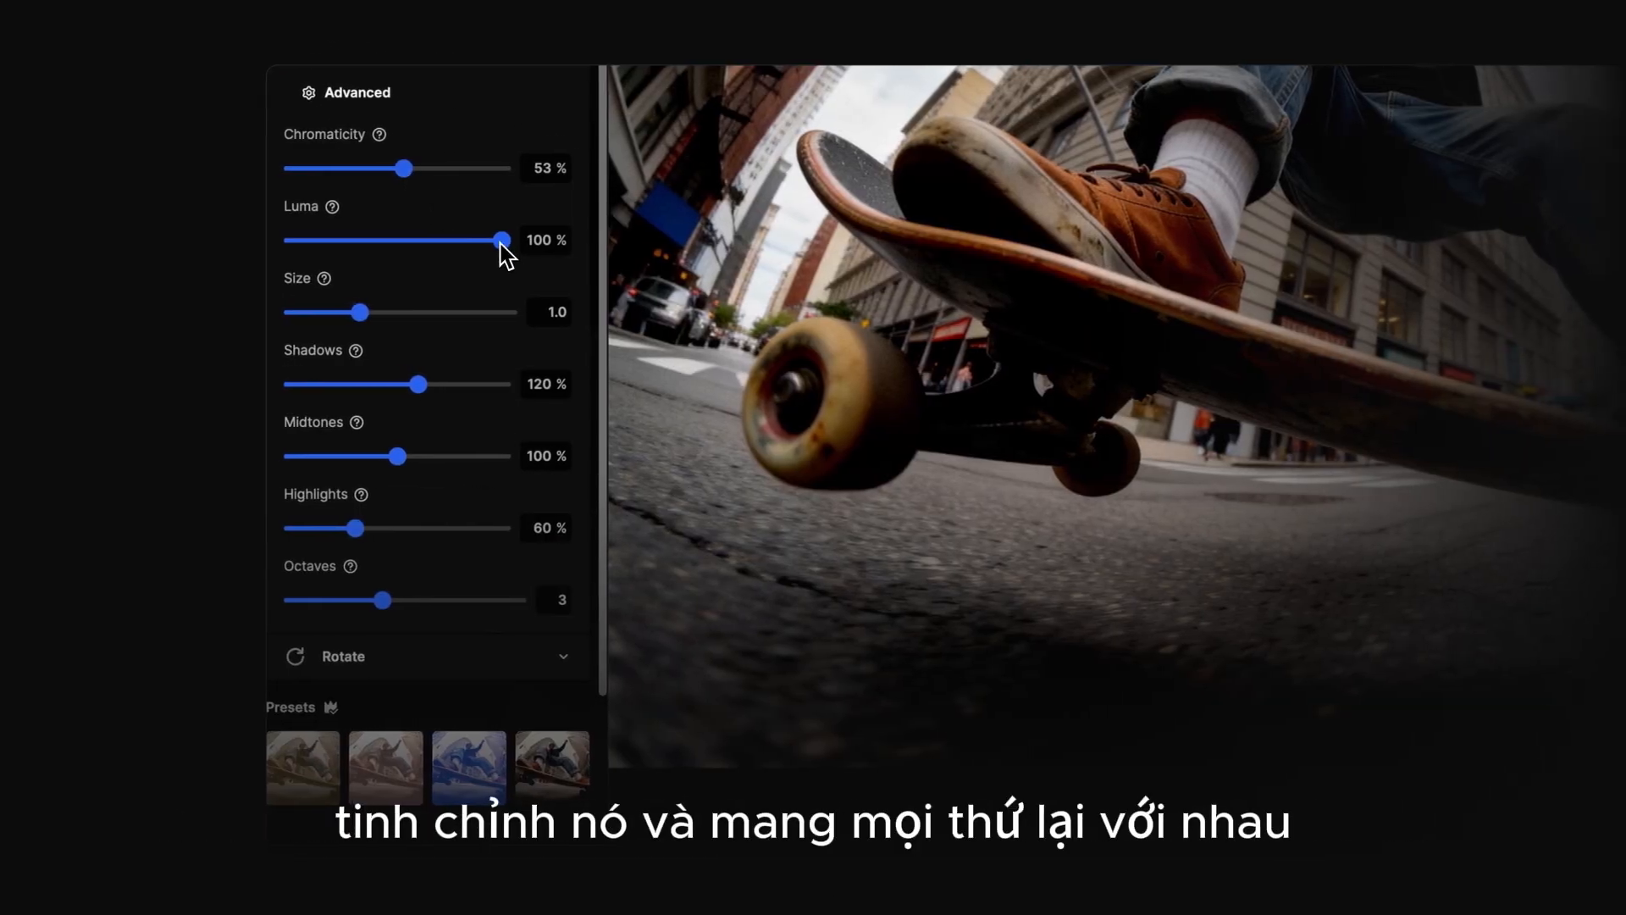
pyautogui.moveTo(515, 240); pyautogui.dragTo(454, 256)
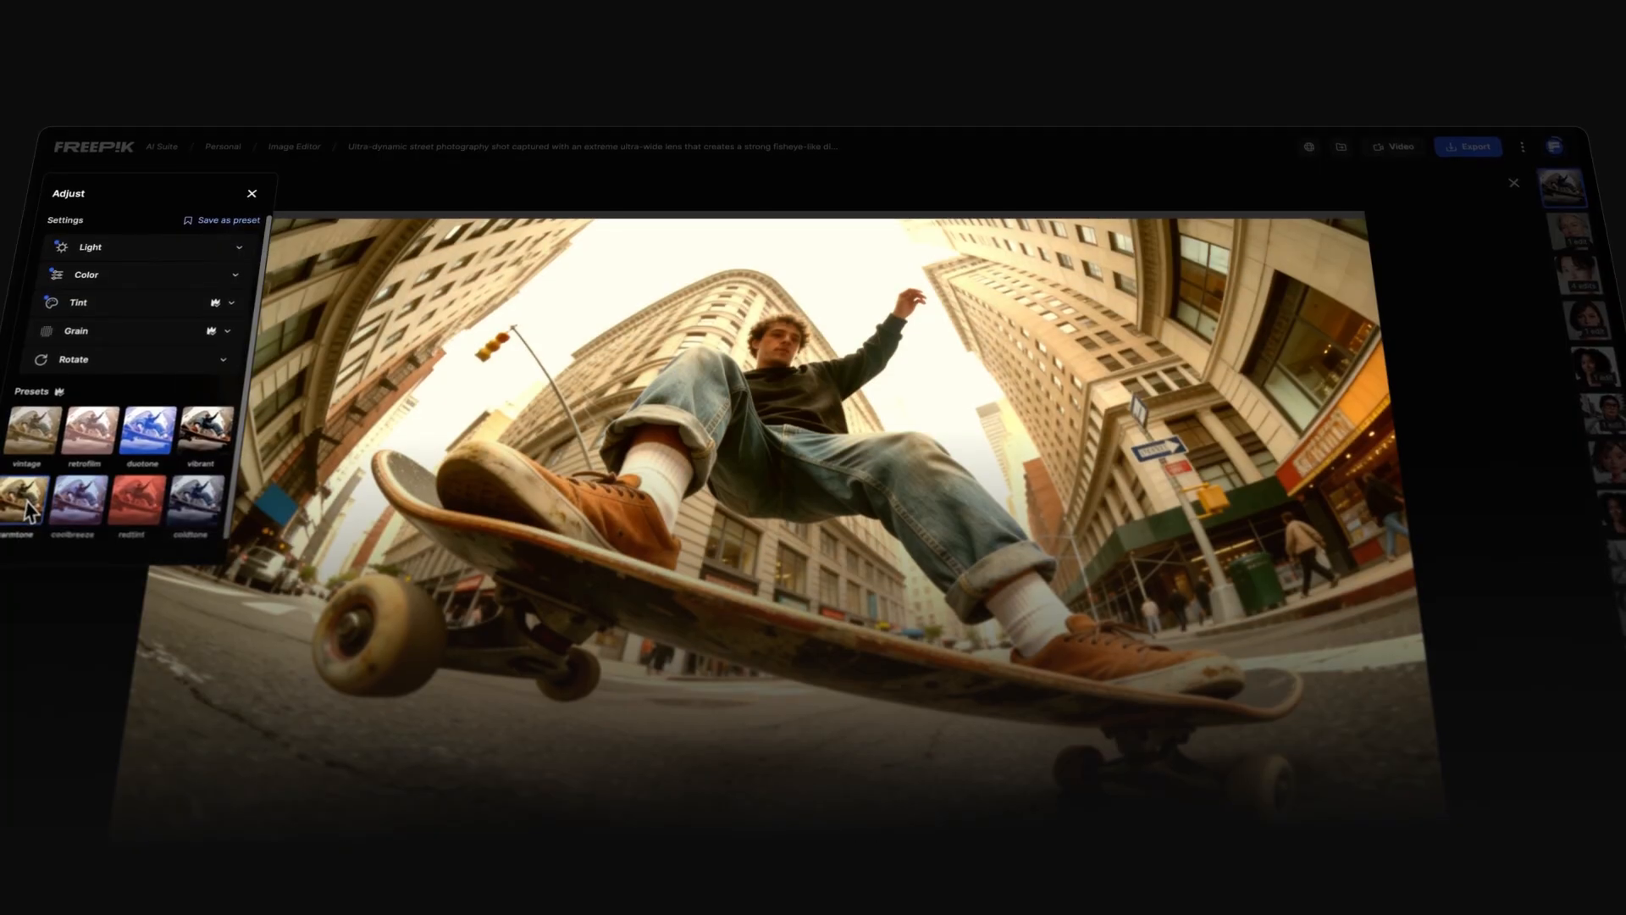
pyautogui.click(135, 500)
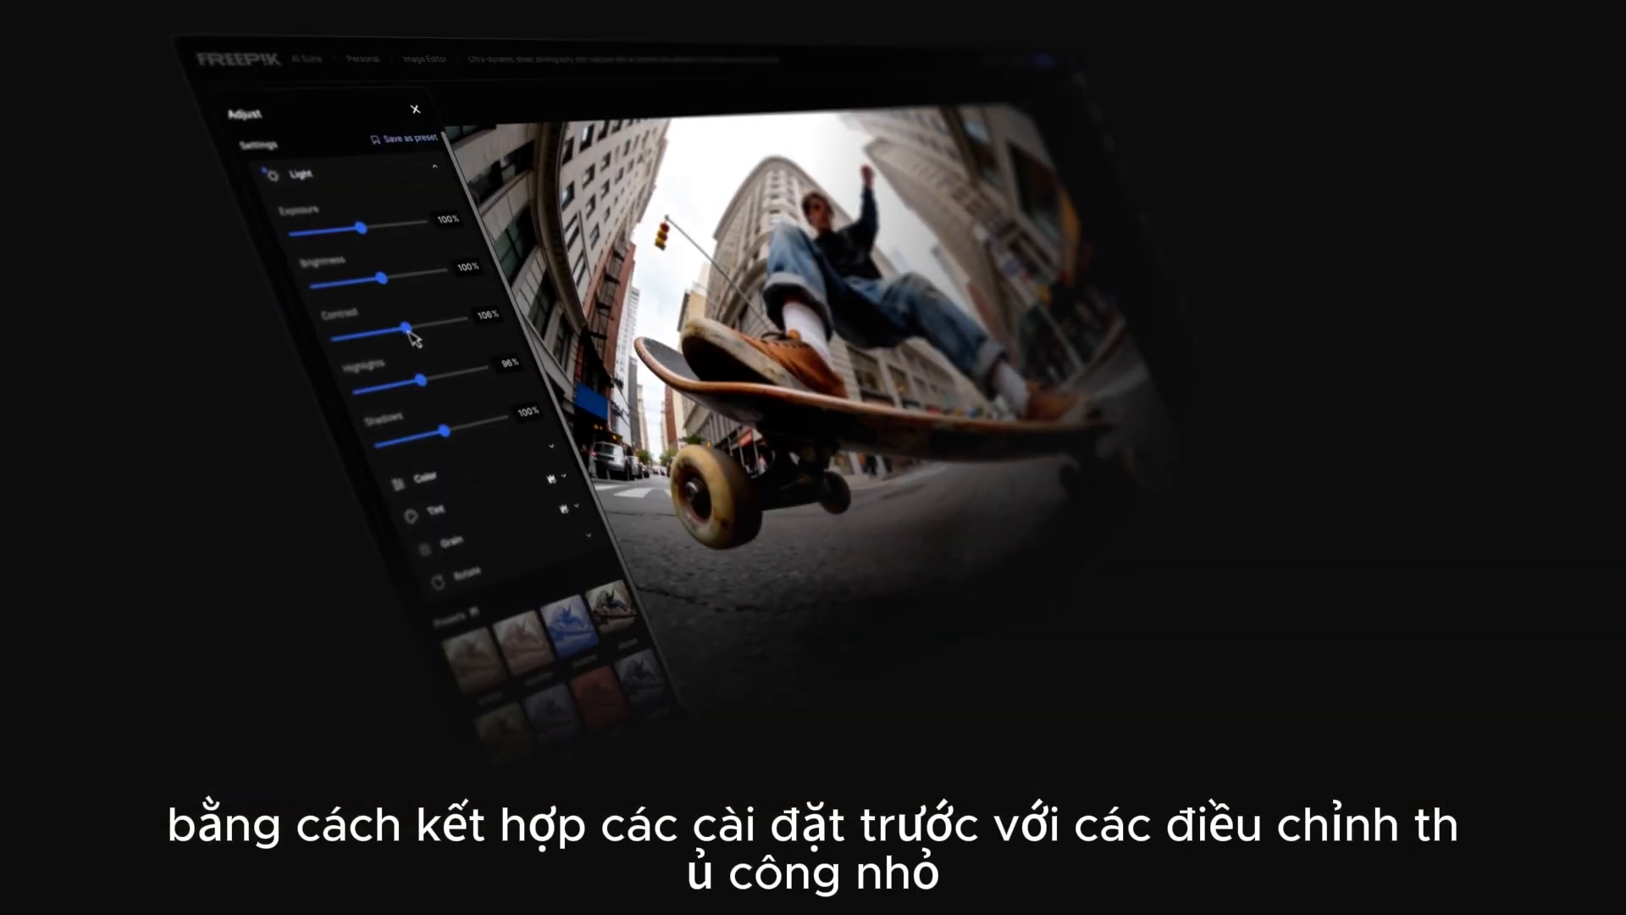
# Step: Set the light's Contrast to 100%, Brightness to 91% and Highlights to 107%, and raise Exposure slightly
pyautogui.moveTo(409, 331); pyautogui.dragTo(403, 329)
pyautogui.moveTo(381, 277); pyautogui.dragTo(374, 279)
pyautogui.moveTo(420, 380); pyautogui.dragTo(429, 380)
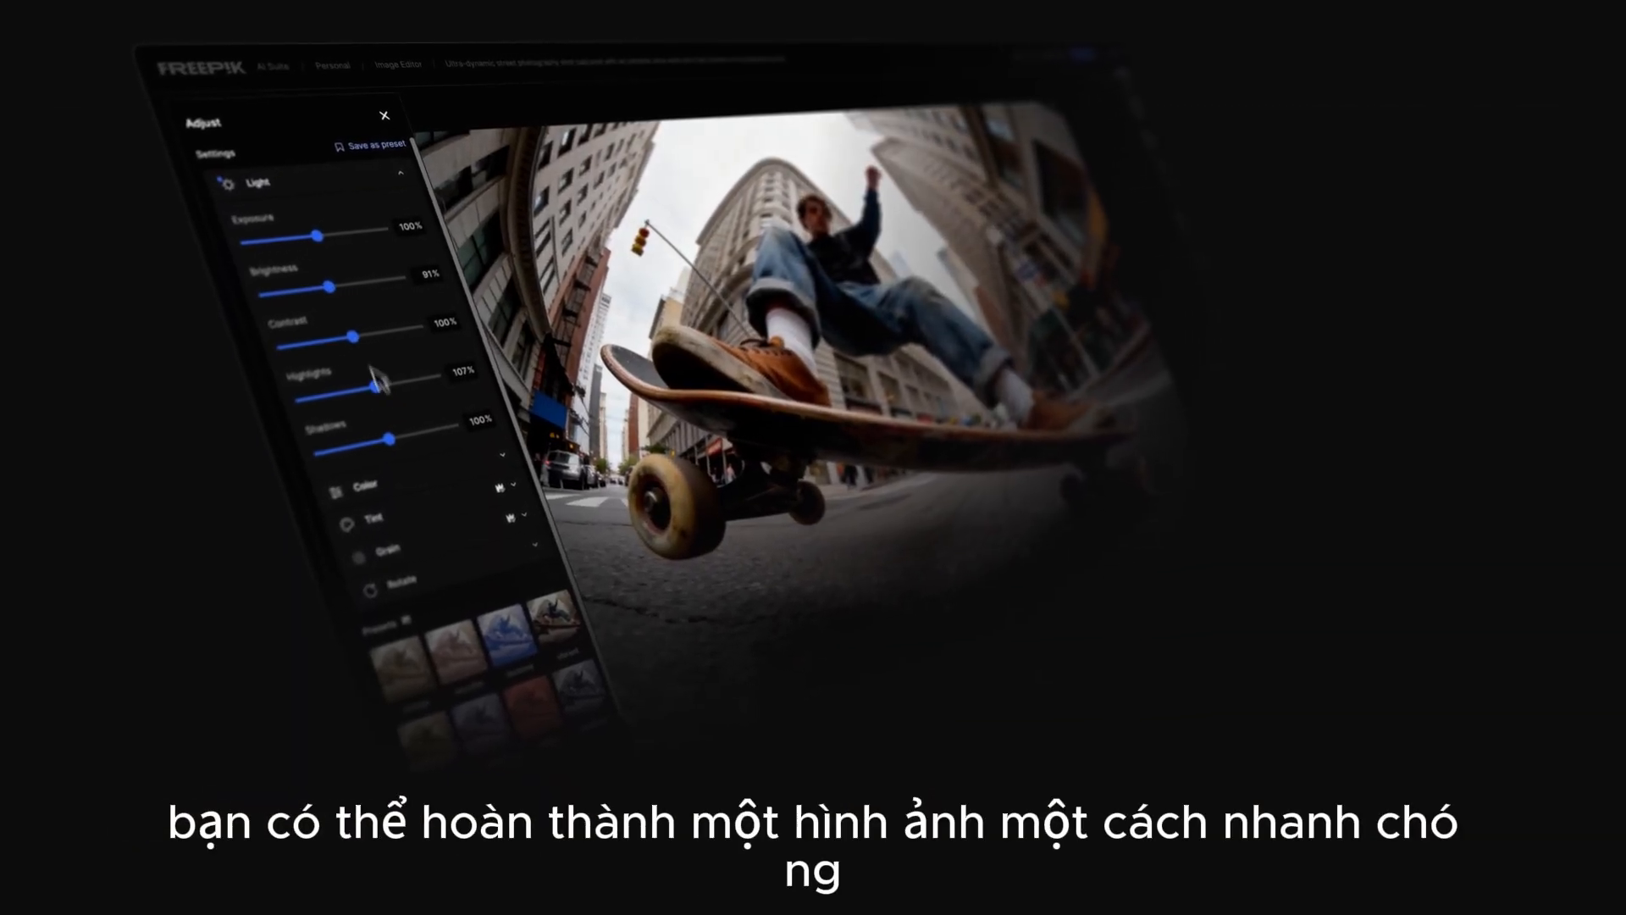
pyautogui.moveTo(361, 228); pyautogui.dragTo(371, 227)
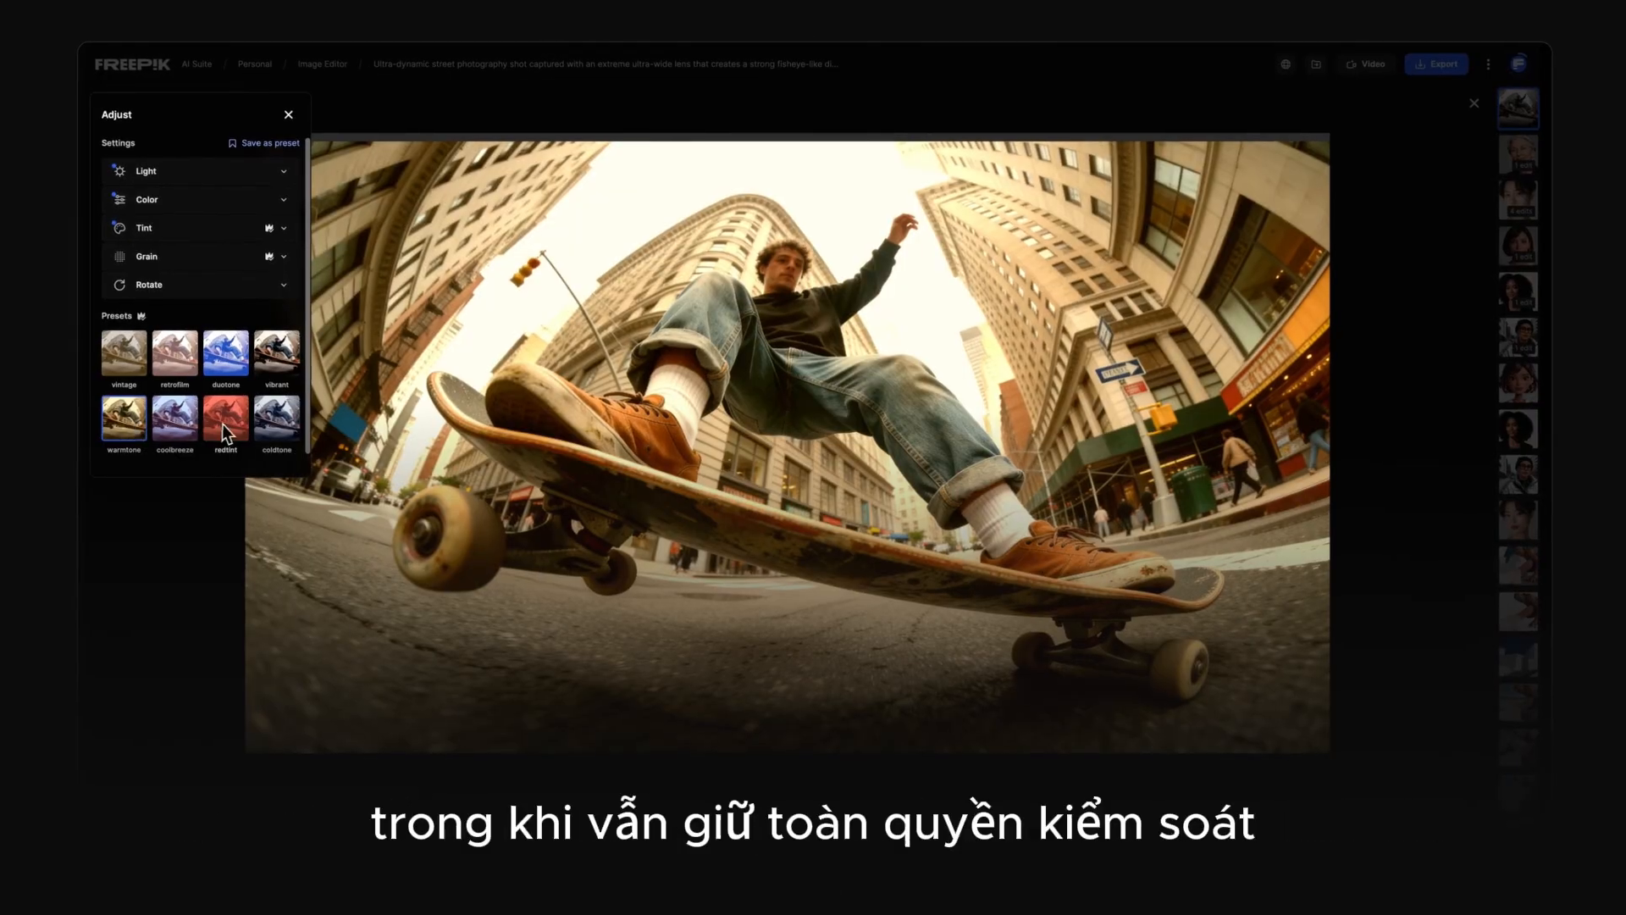
# Step: Replace the warmtone look with the redtint preset, and switch to the vibrant preset
pyautogui.click(219, 417)
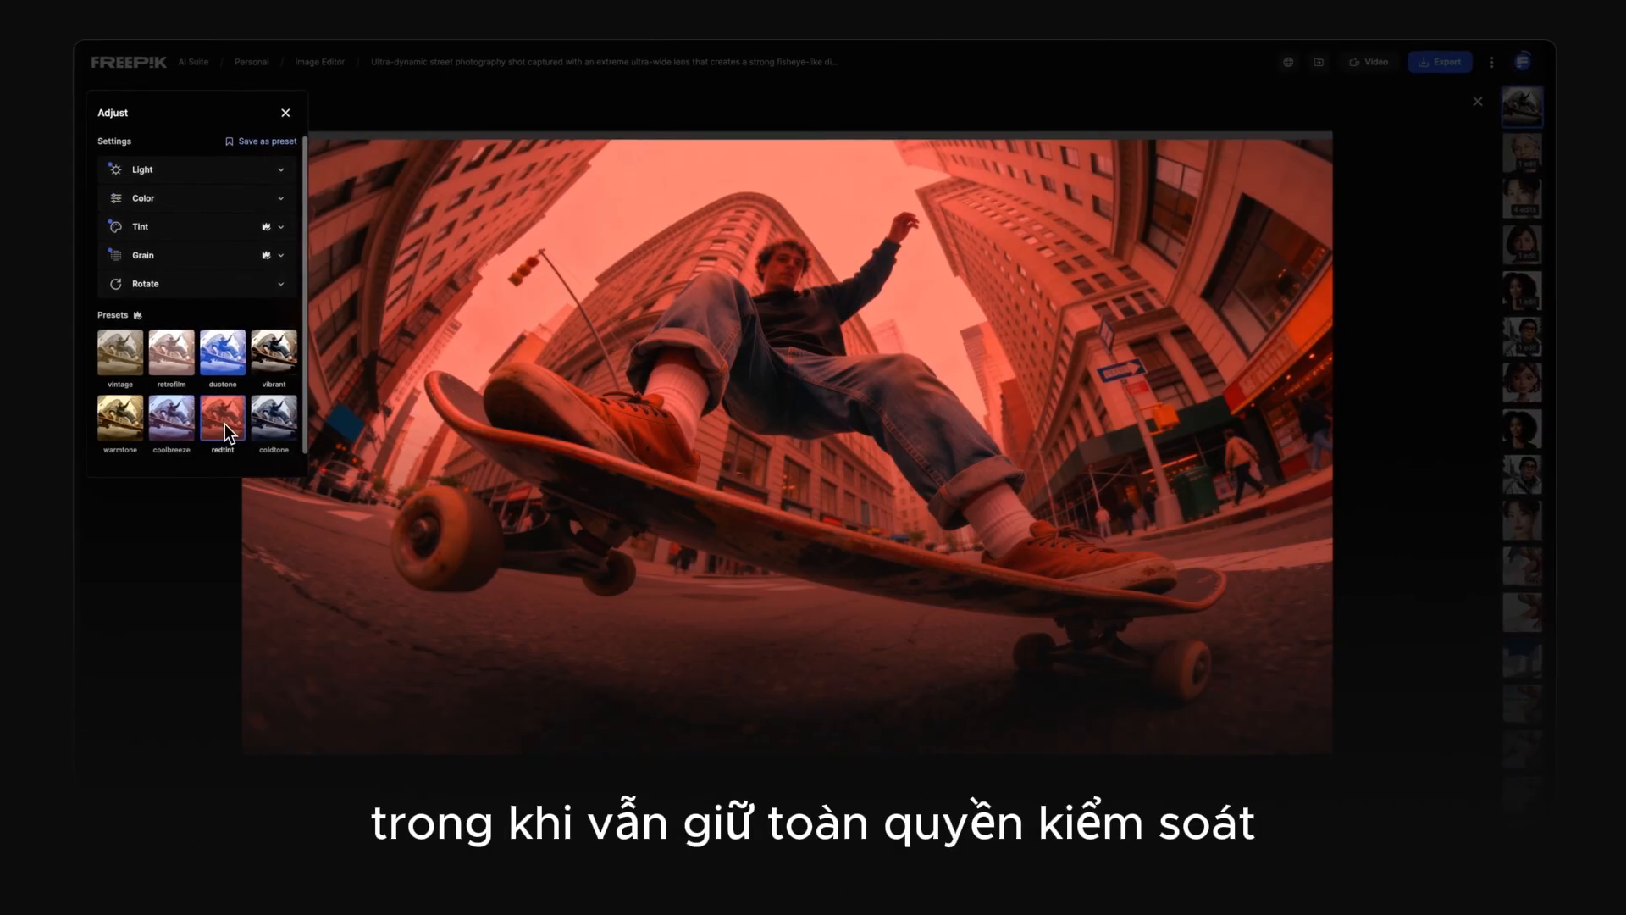
pyautogui.click(275, 370)
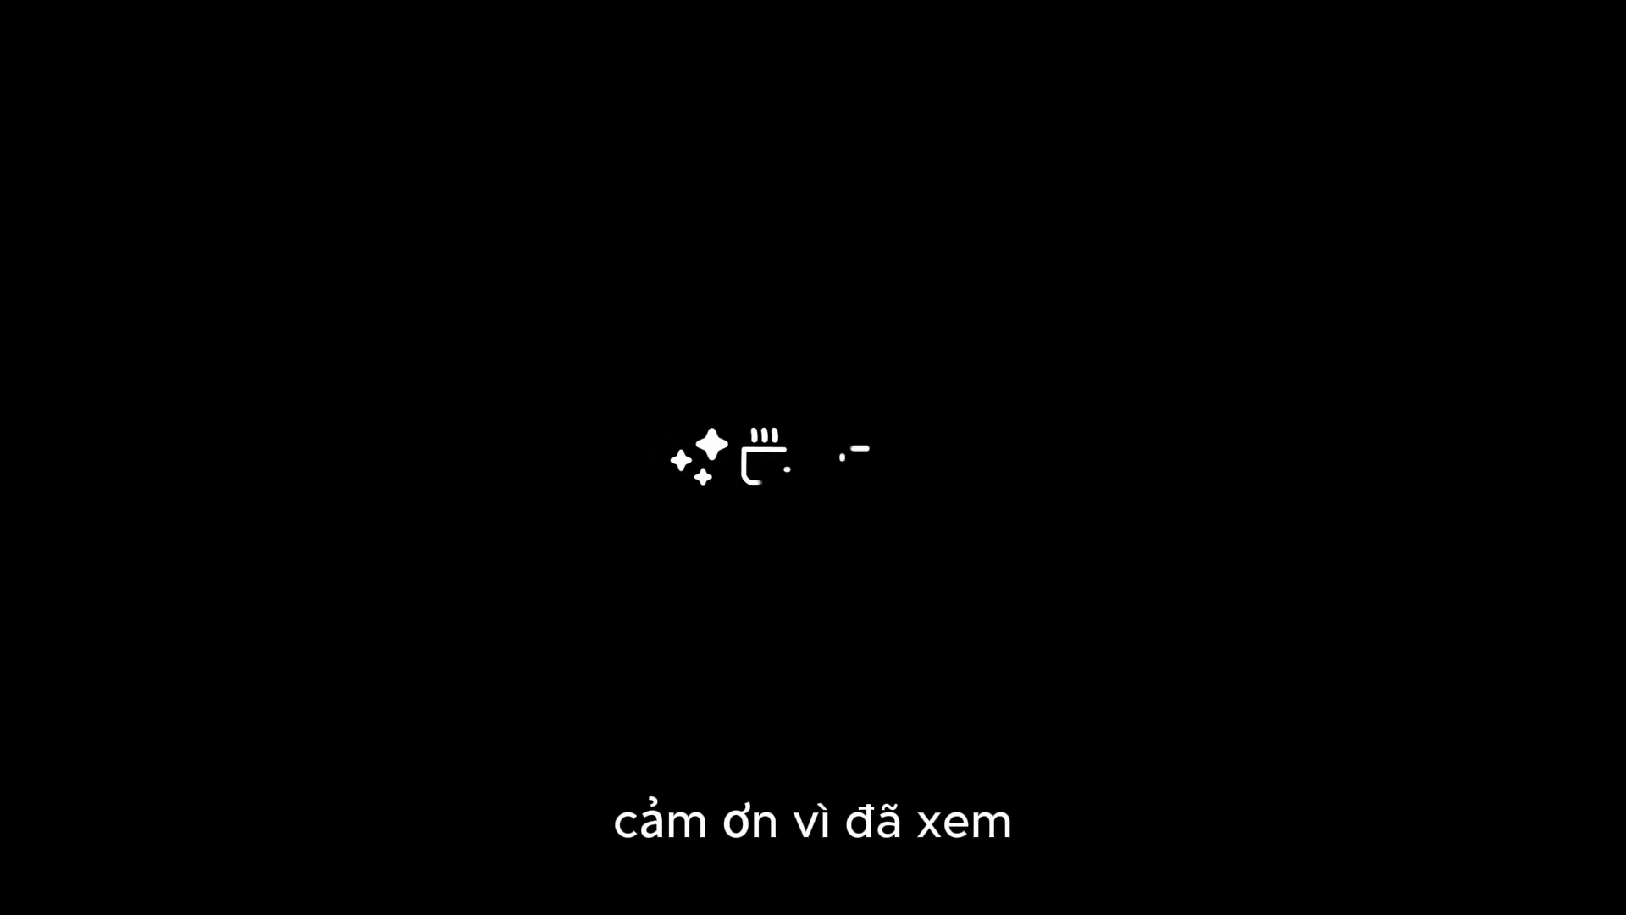